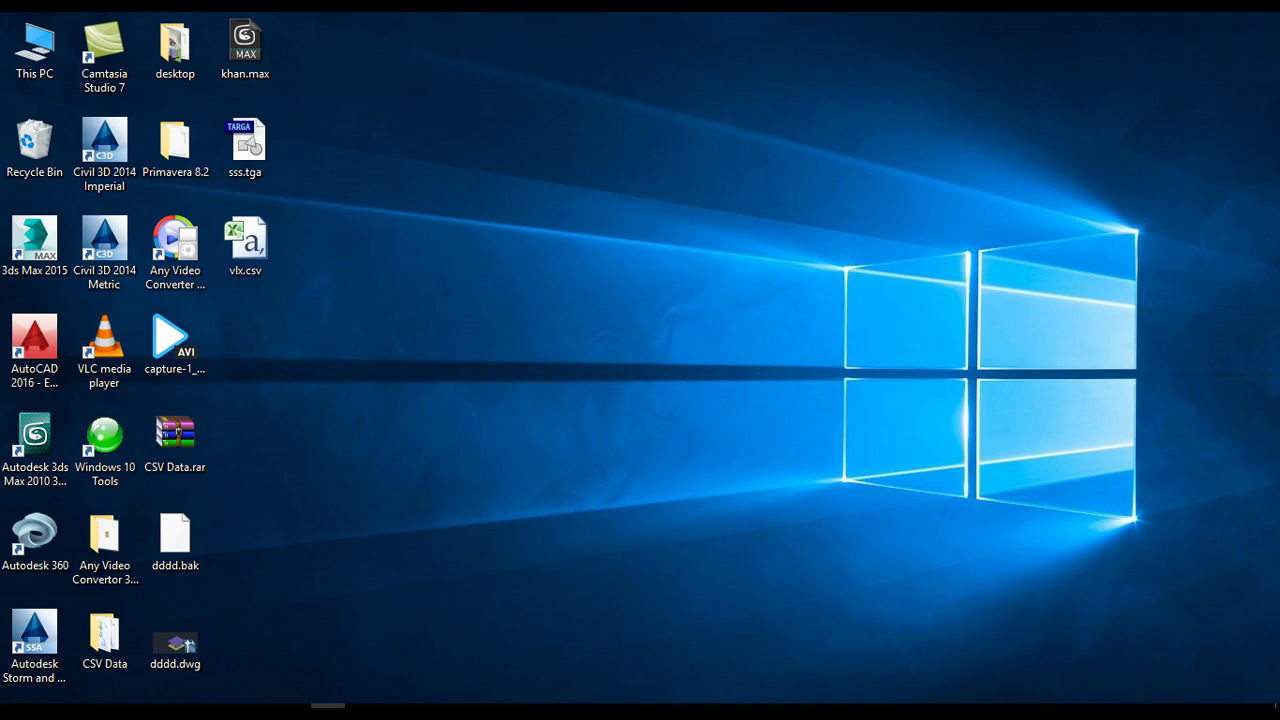
Open vlx.csv from the desktop, examine the contents of its coordinate, elevation and description columns, and close the file.
click(245, 246)
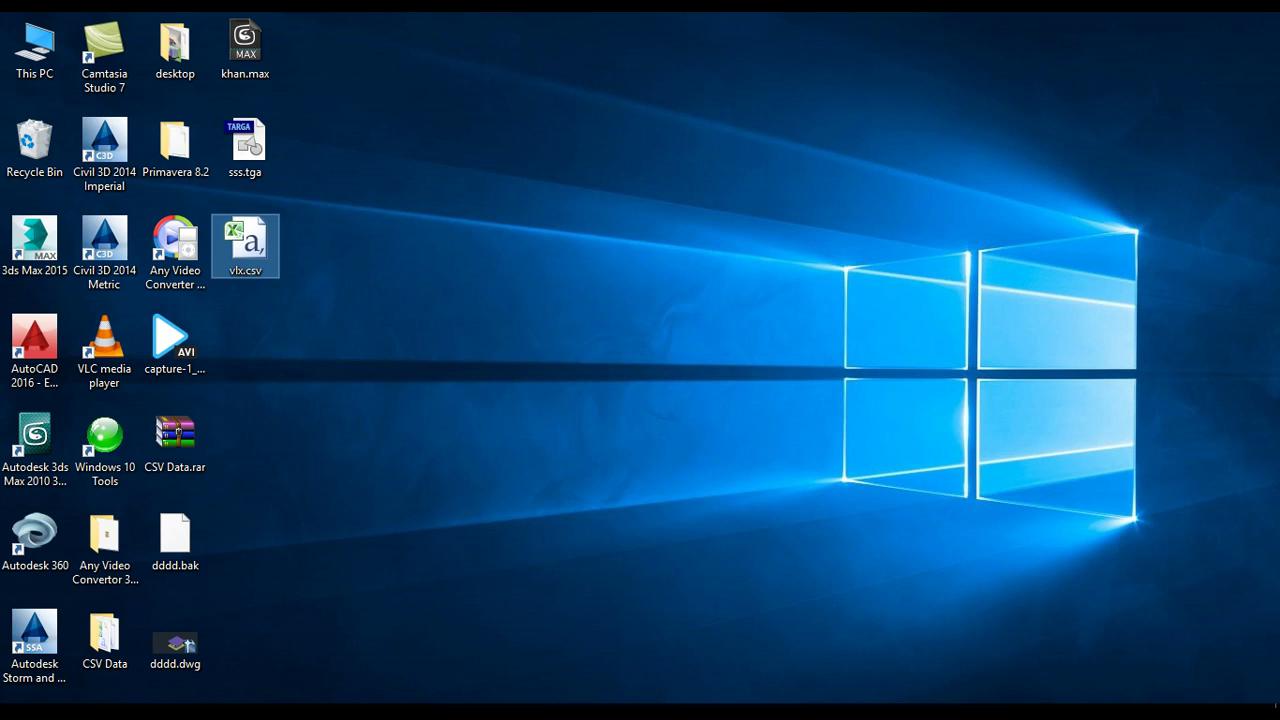
key(Return)
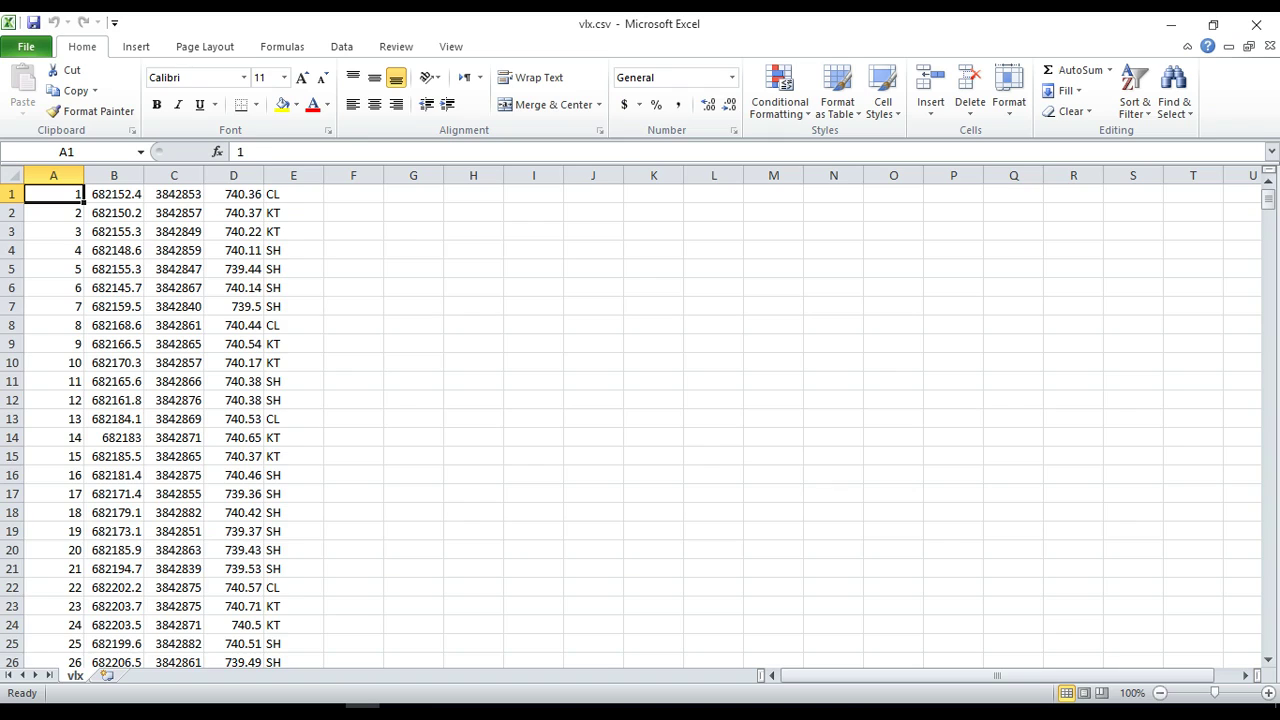
click(113, 194)
click(173, 194)
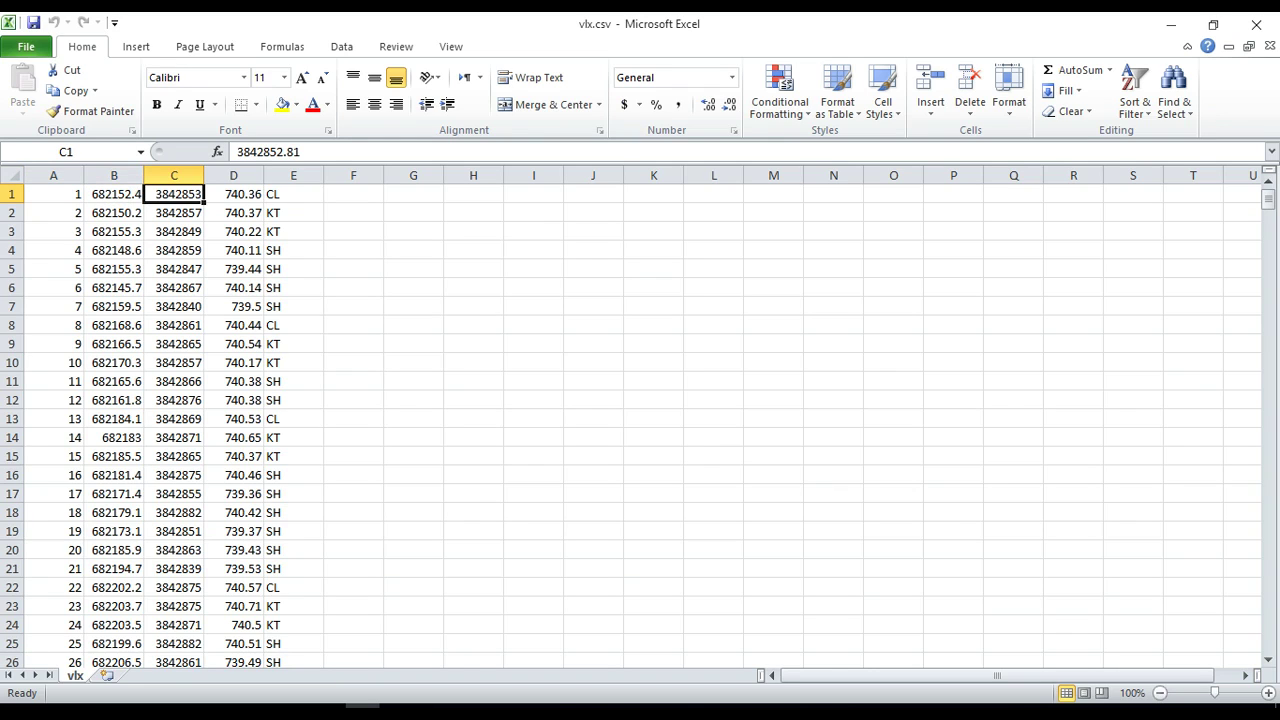
click(233, 194)
click(293, 194)
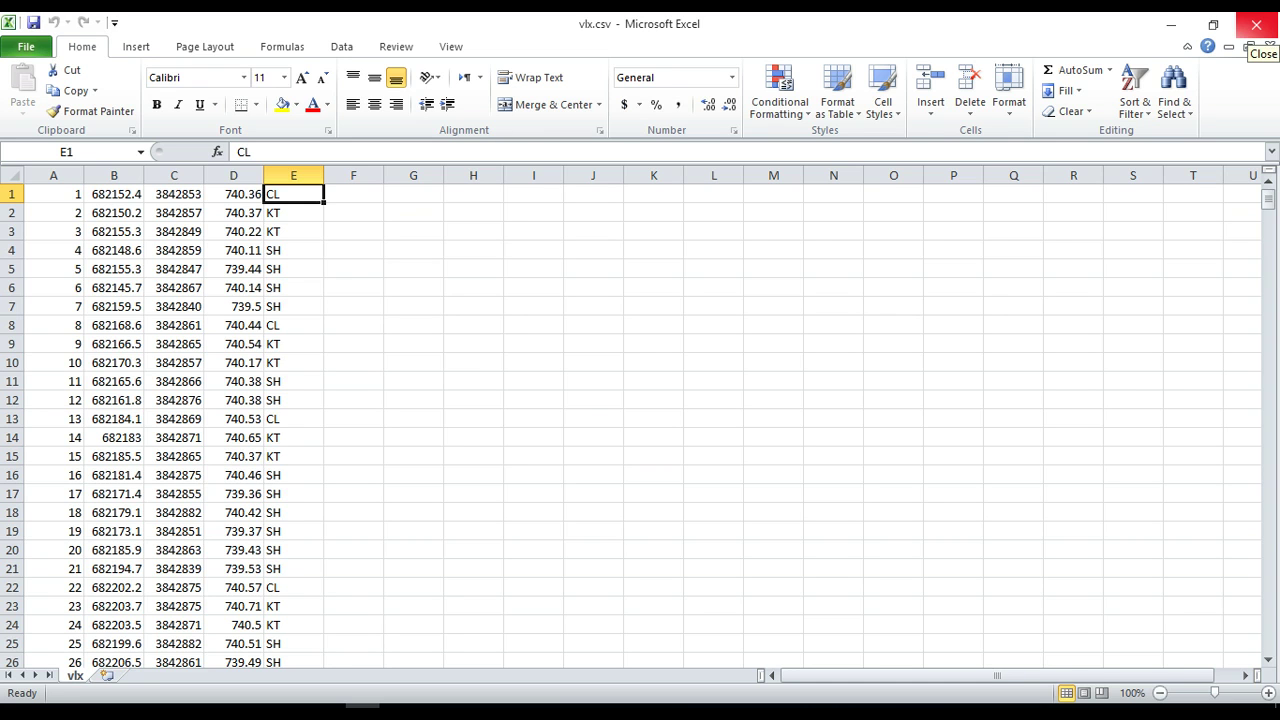
click(1256, 24)
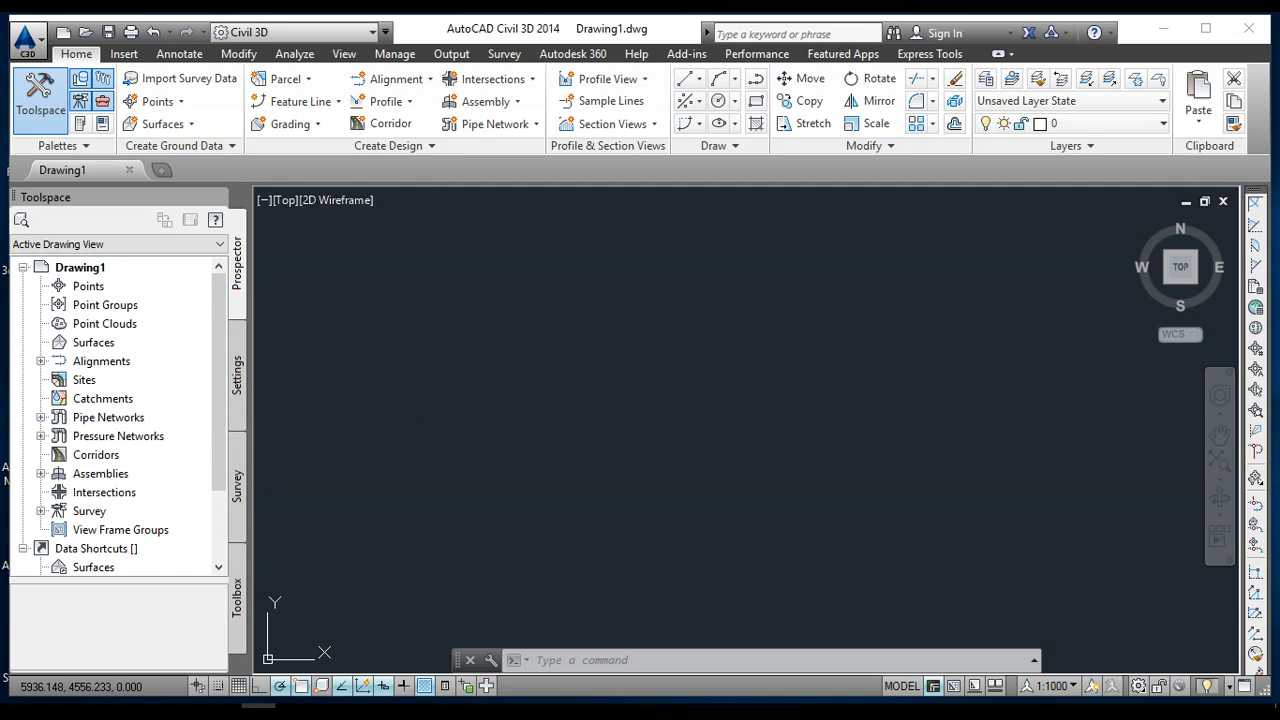
In AutoCAD Civil 3D, open the drawing settings and keep drawing units at Meters and angular units at Degrees.
click(25, 39)
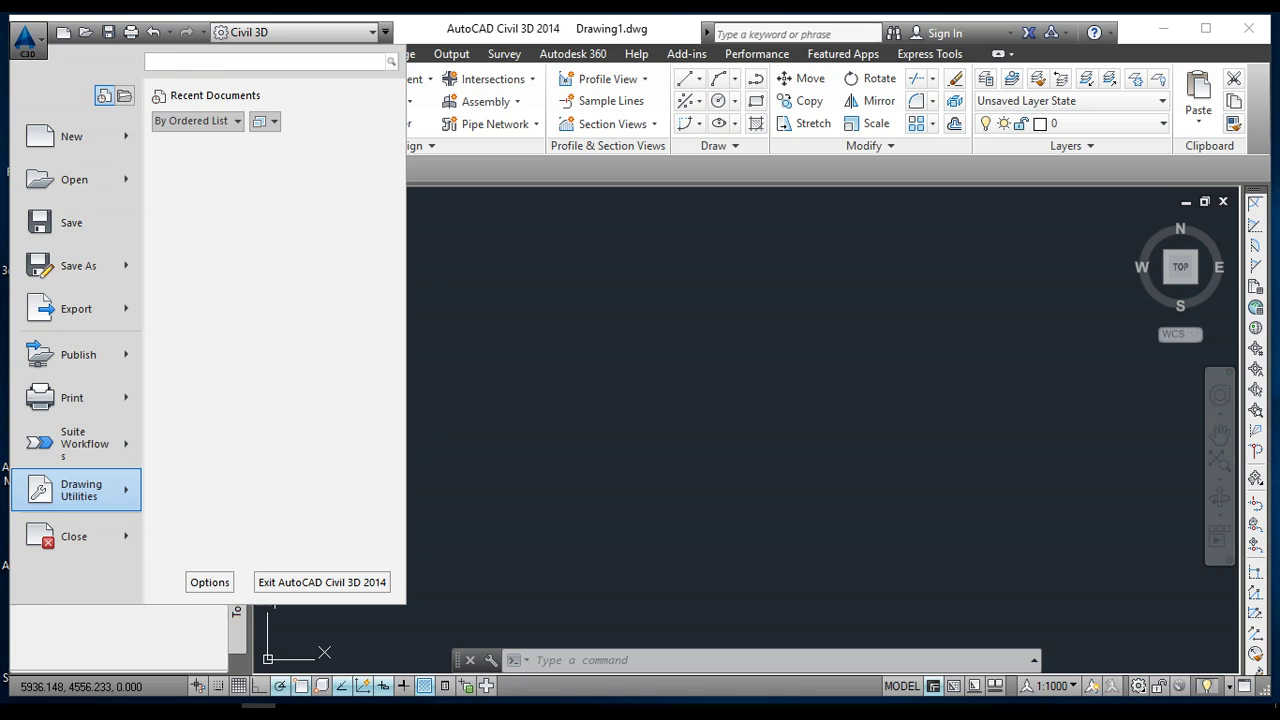
mouse_move(80, 490)
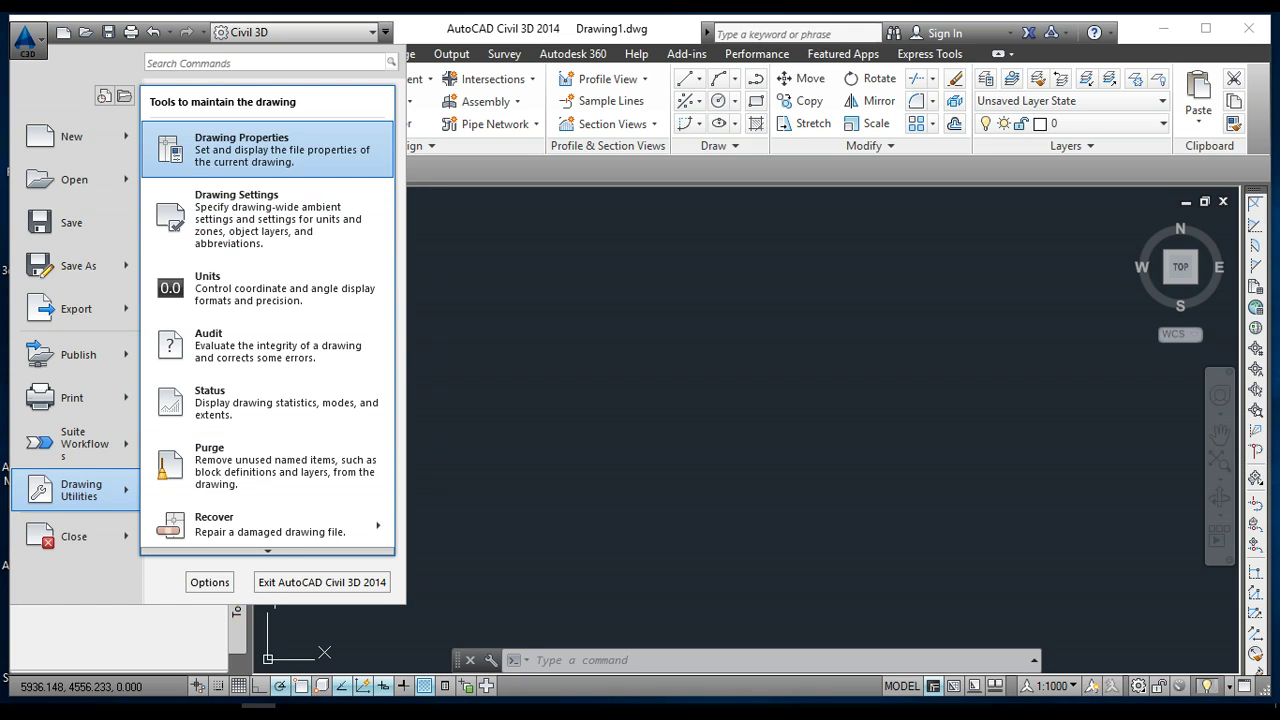
click(267, 218)
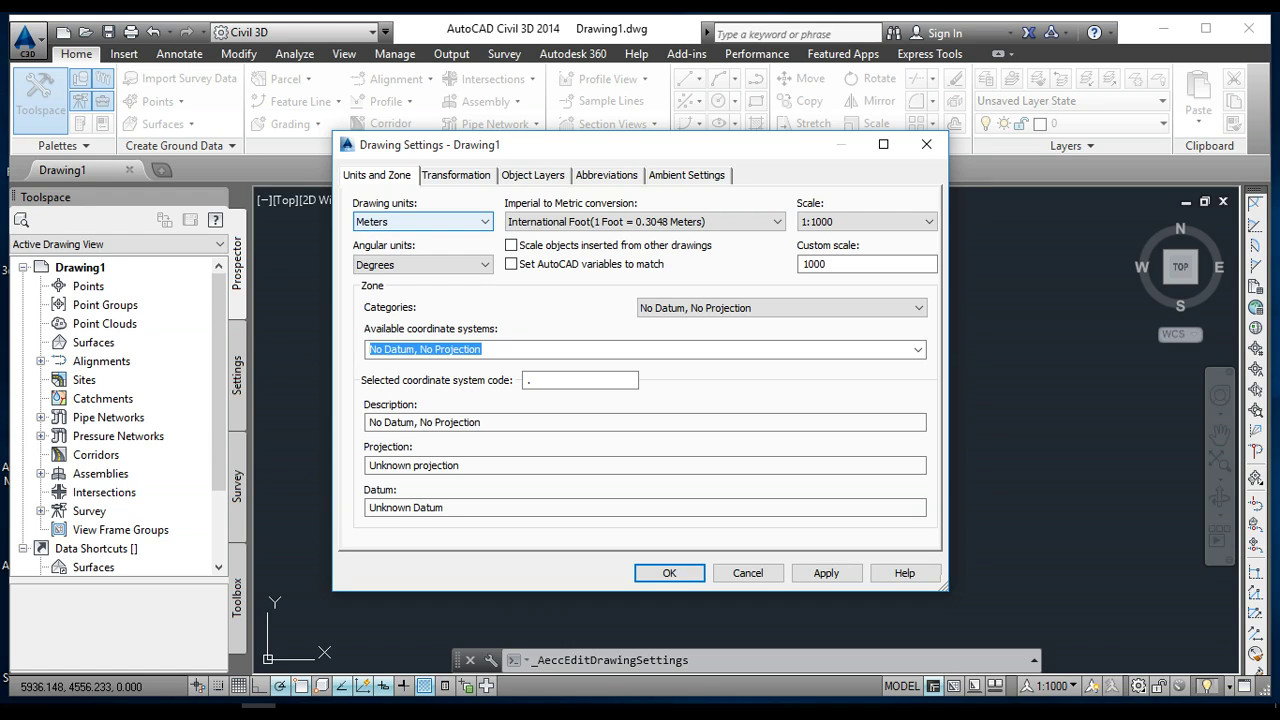
click(422, 221)
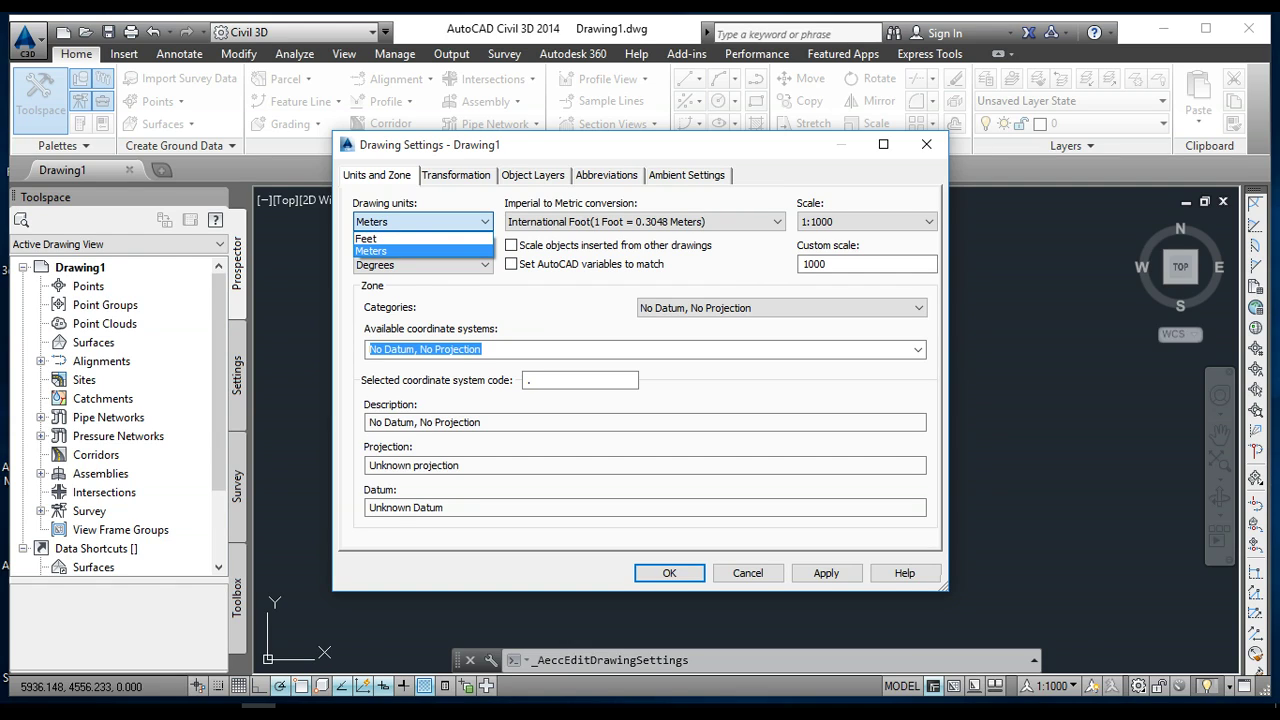
click(422, 250)
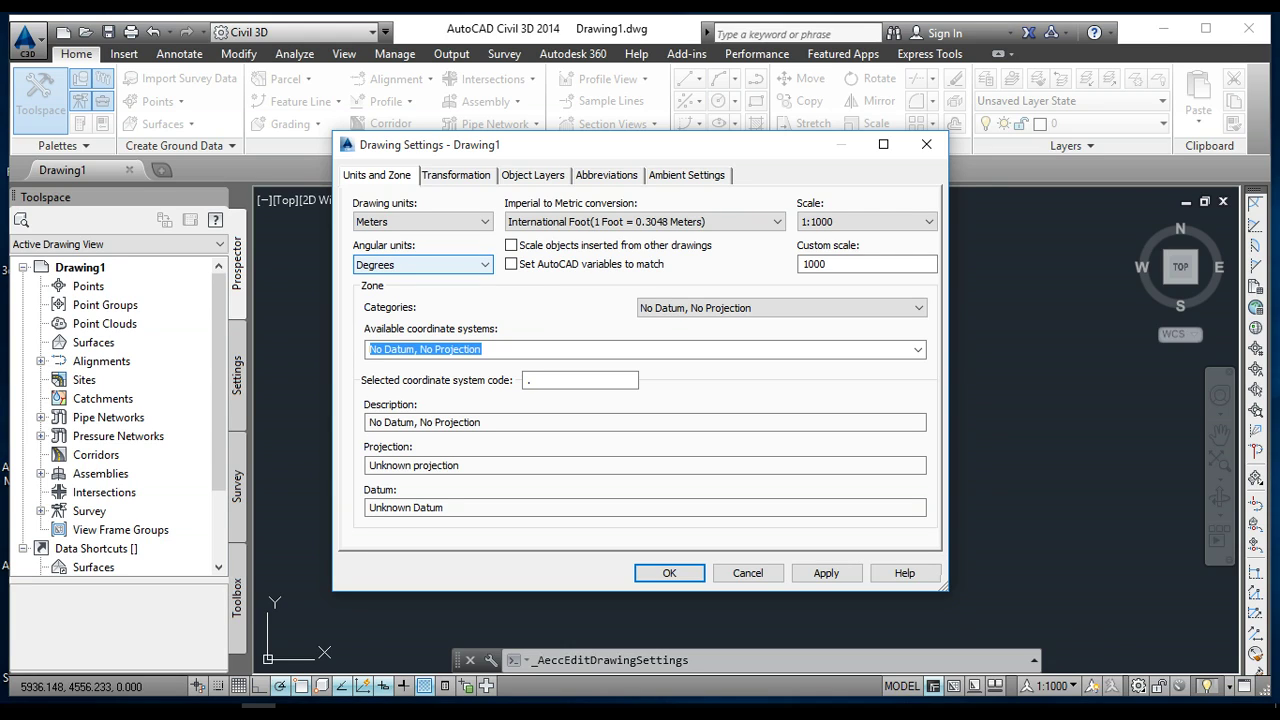
click(422, 264)
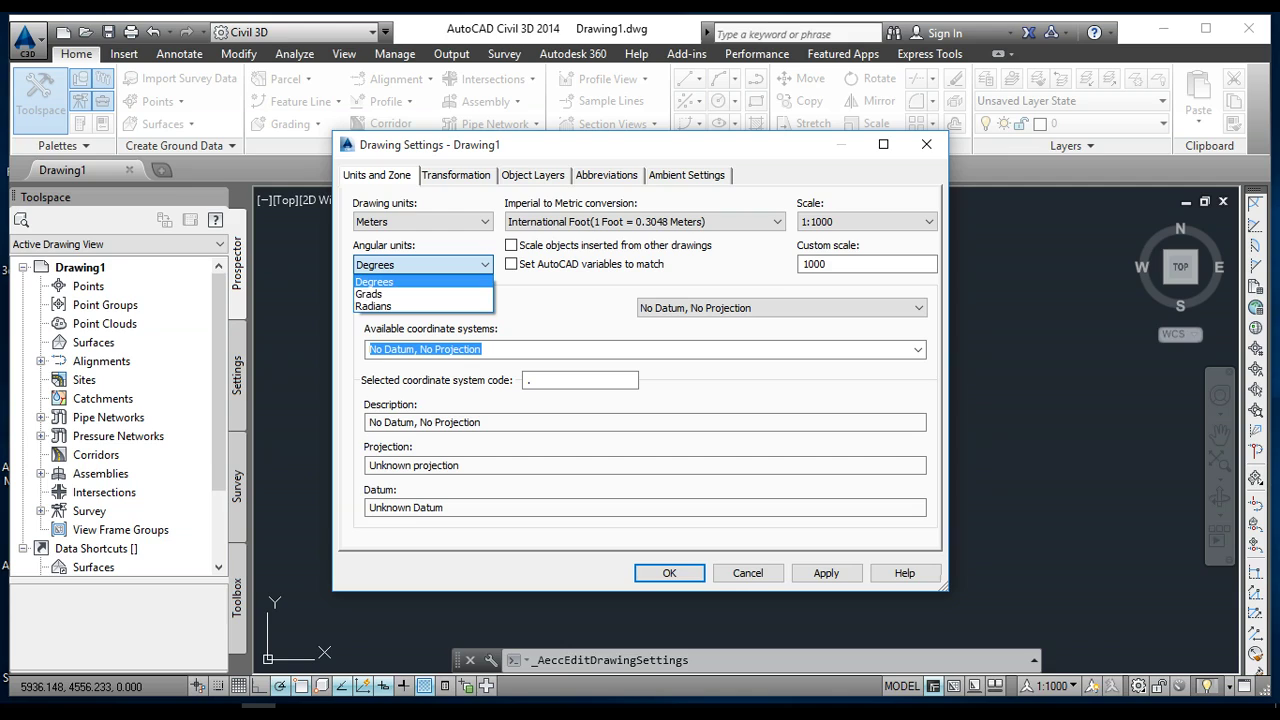
click(422, 264)
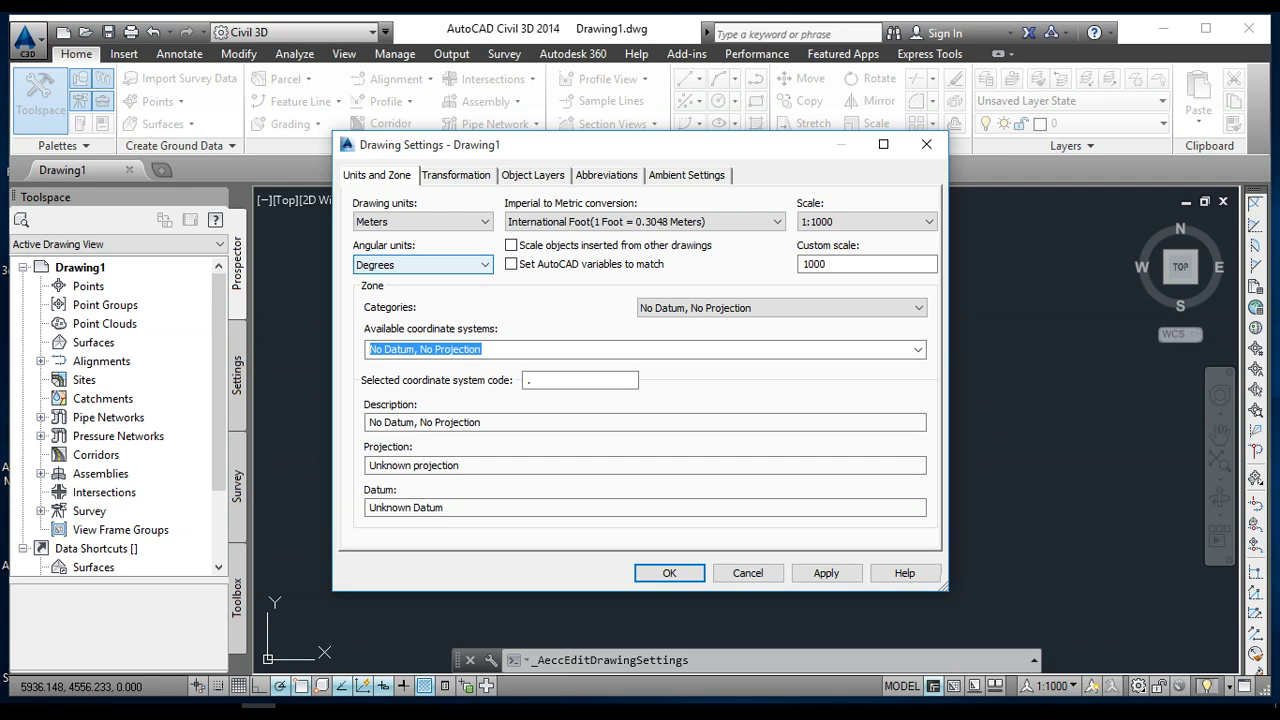
Keep the imperial to metric conversion at International Foot (1 Foot = 0.3048 Meters) and the drawing scale at 1:1000.
click(644, 221)
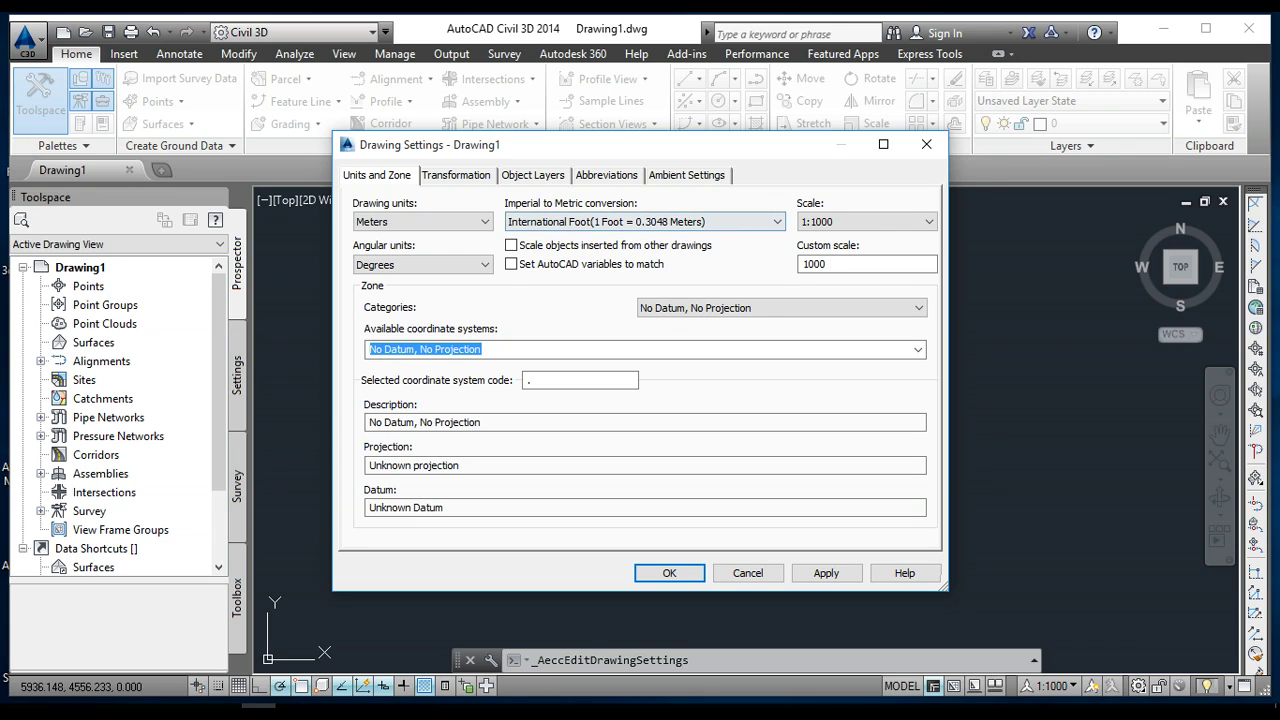
click(644, 221)
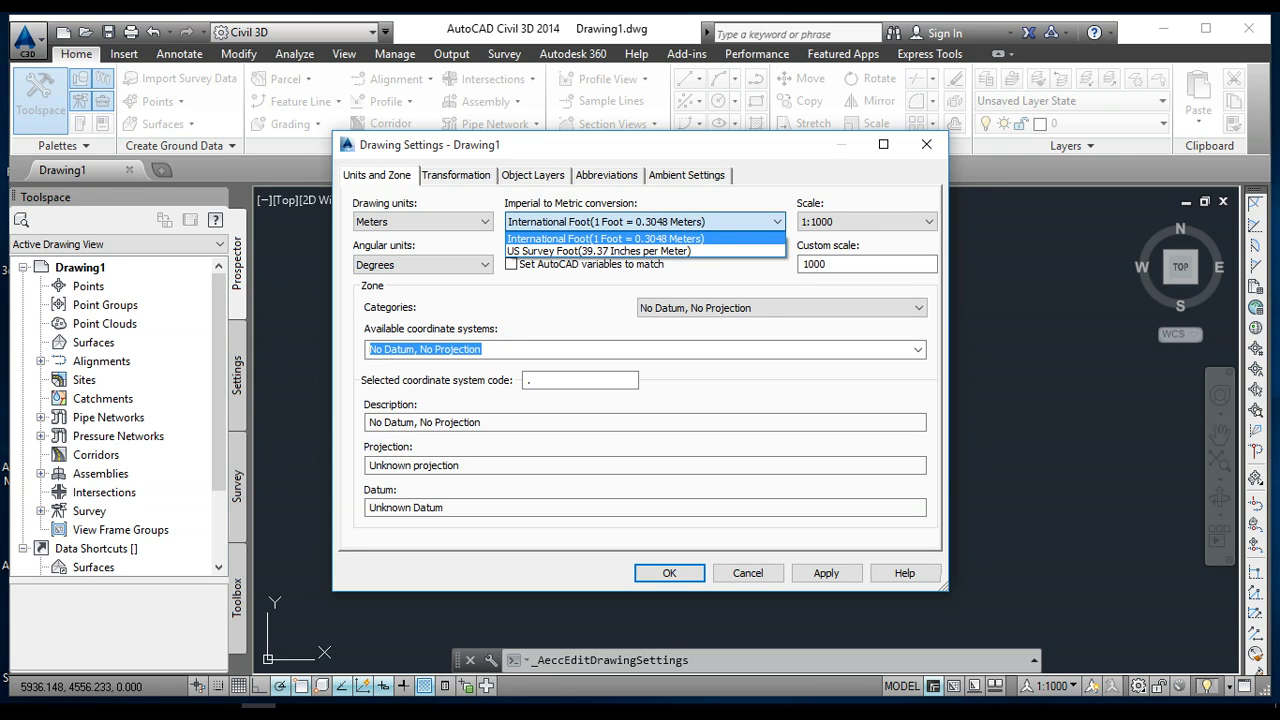
key(Down)
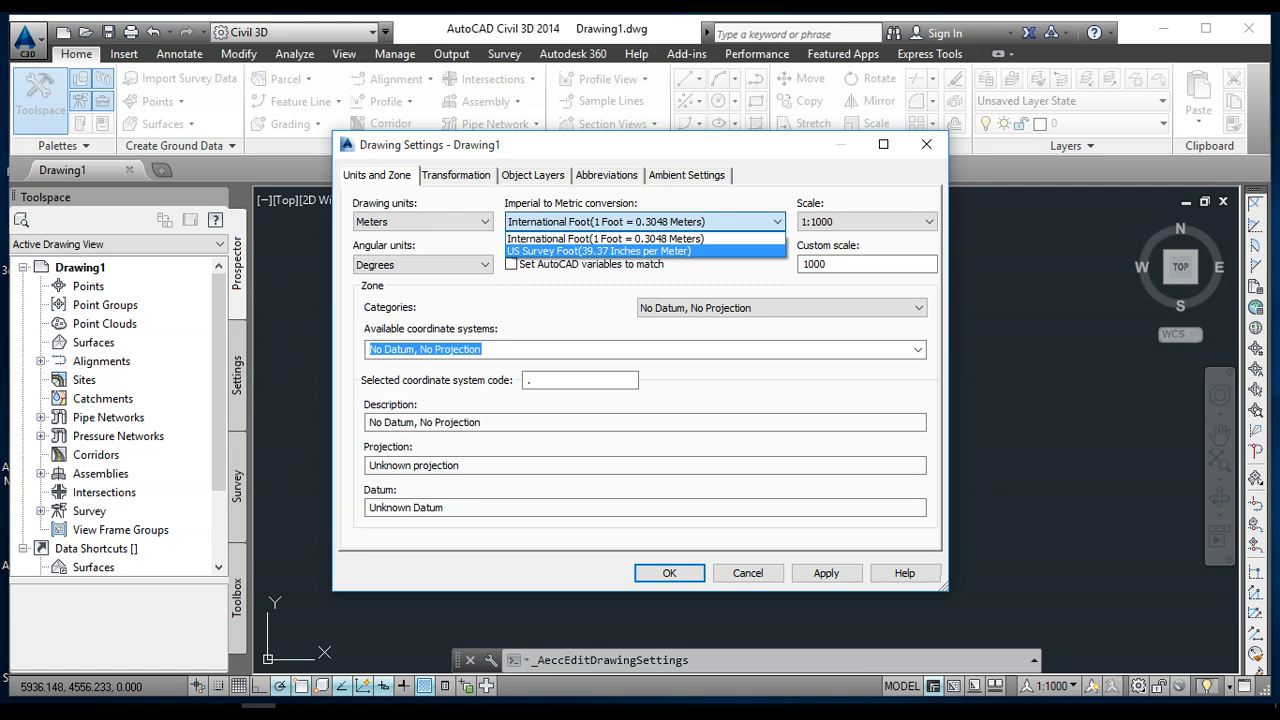
key(Up)
key(Return)
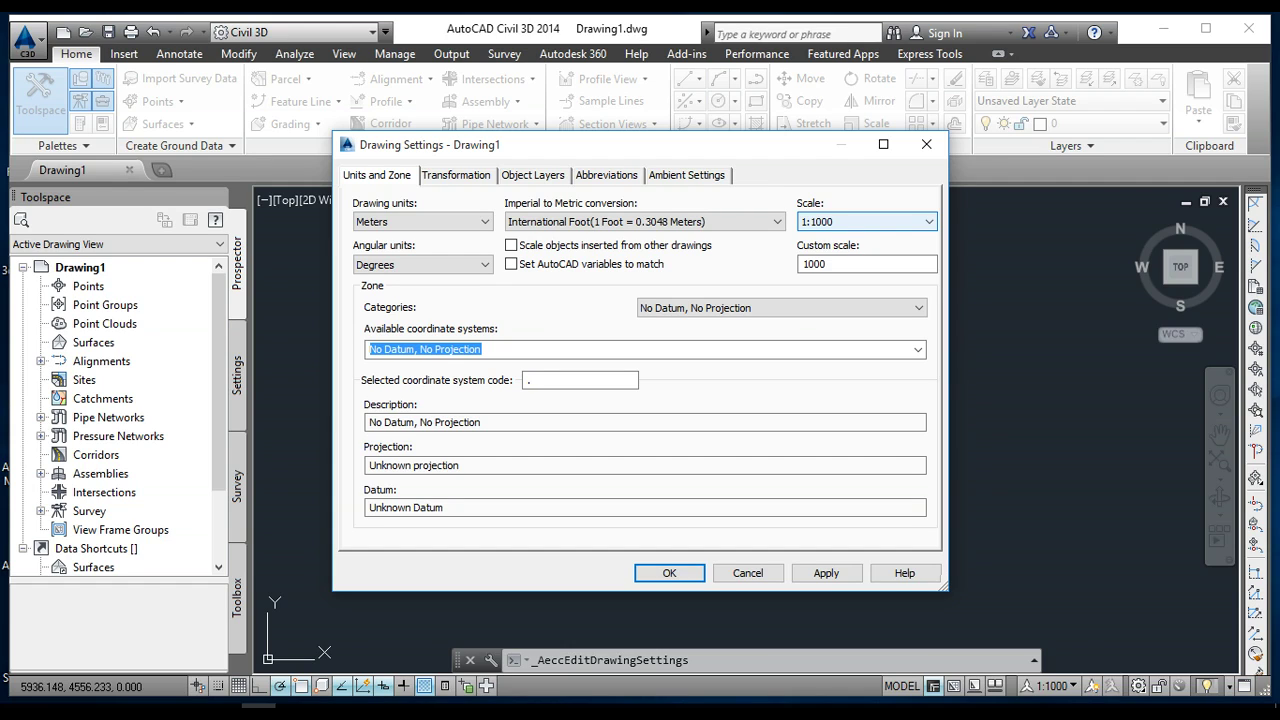
click(900, 221)
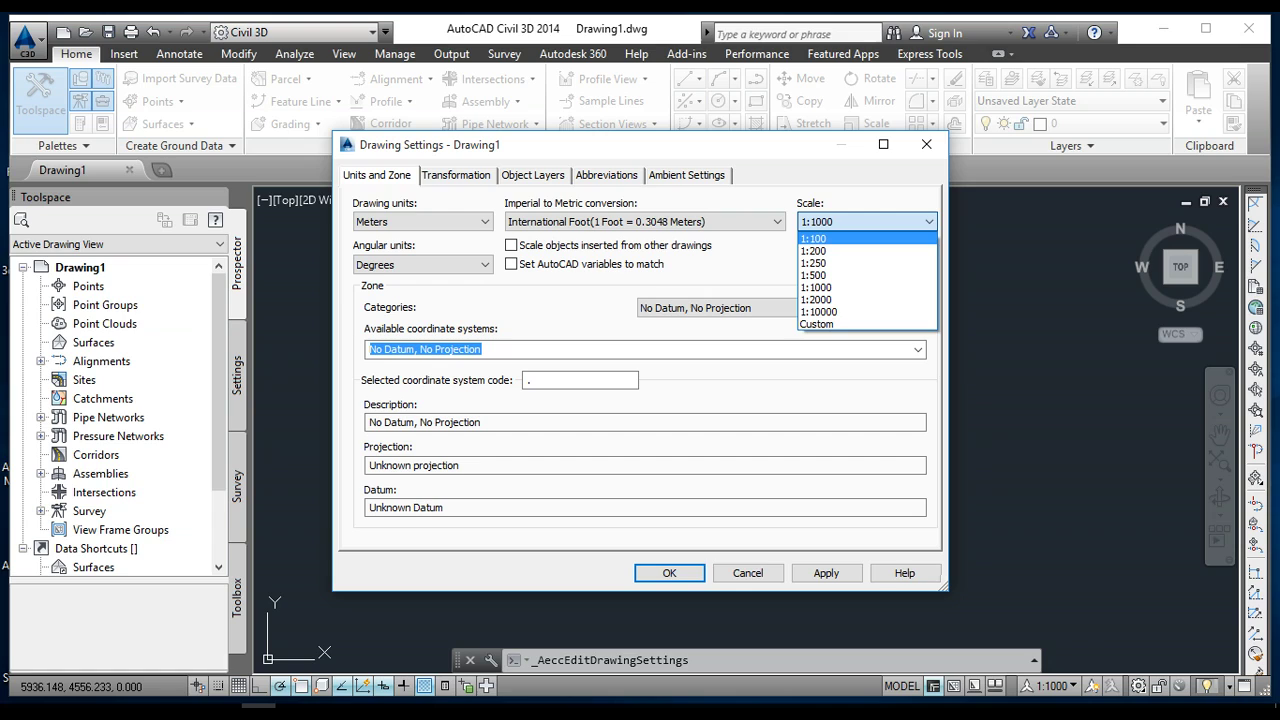
click(816, 287)
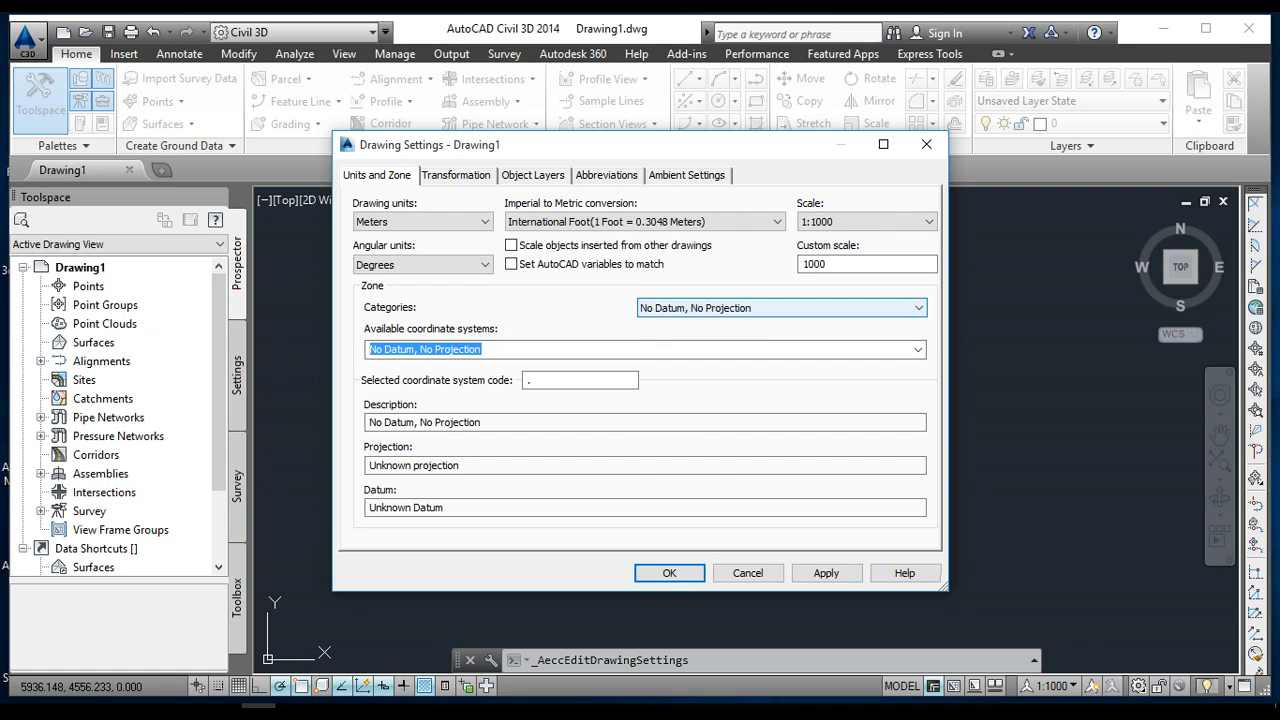
Set the zone category to Pakistan with coordinate system PAK-42, and apply and accept the drawing settings.
click(781, 307)
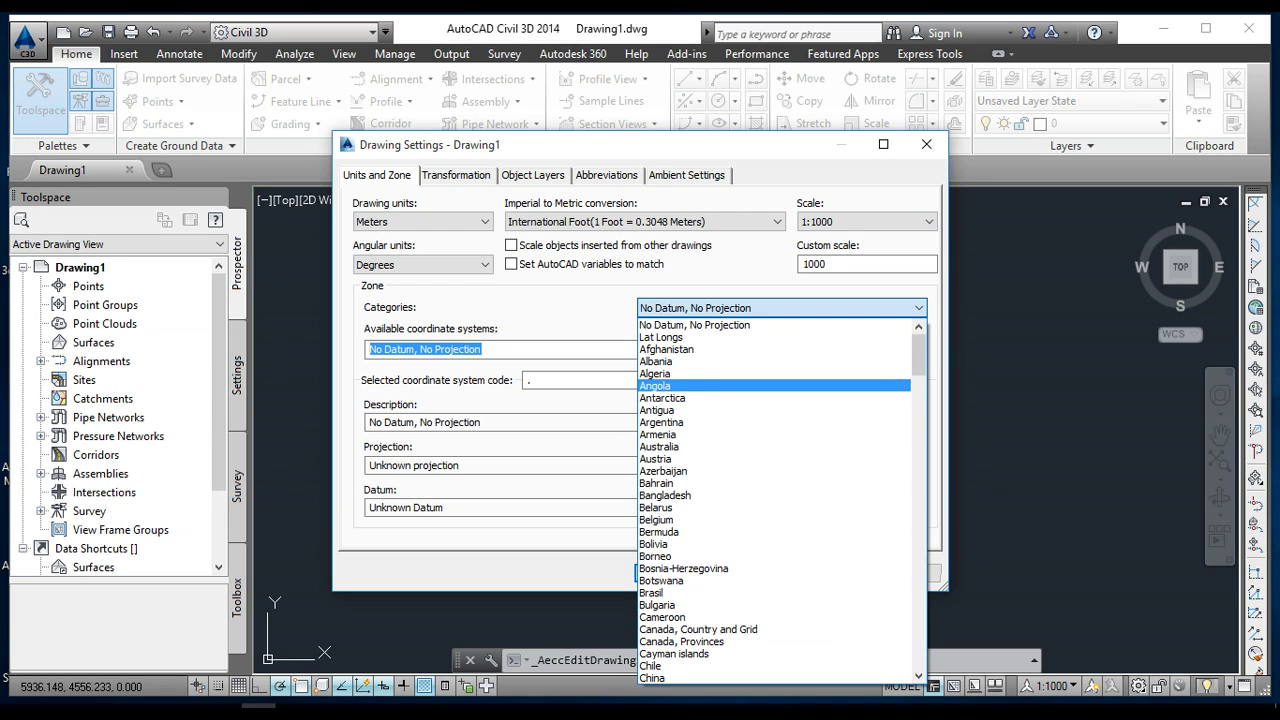
key(p)
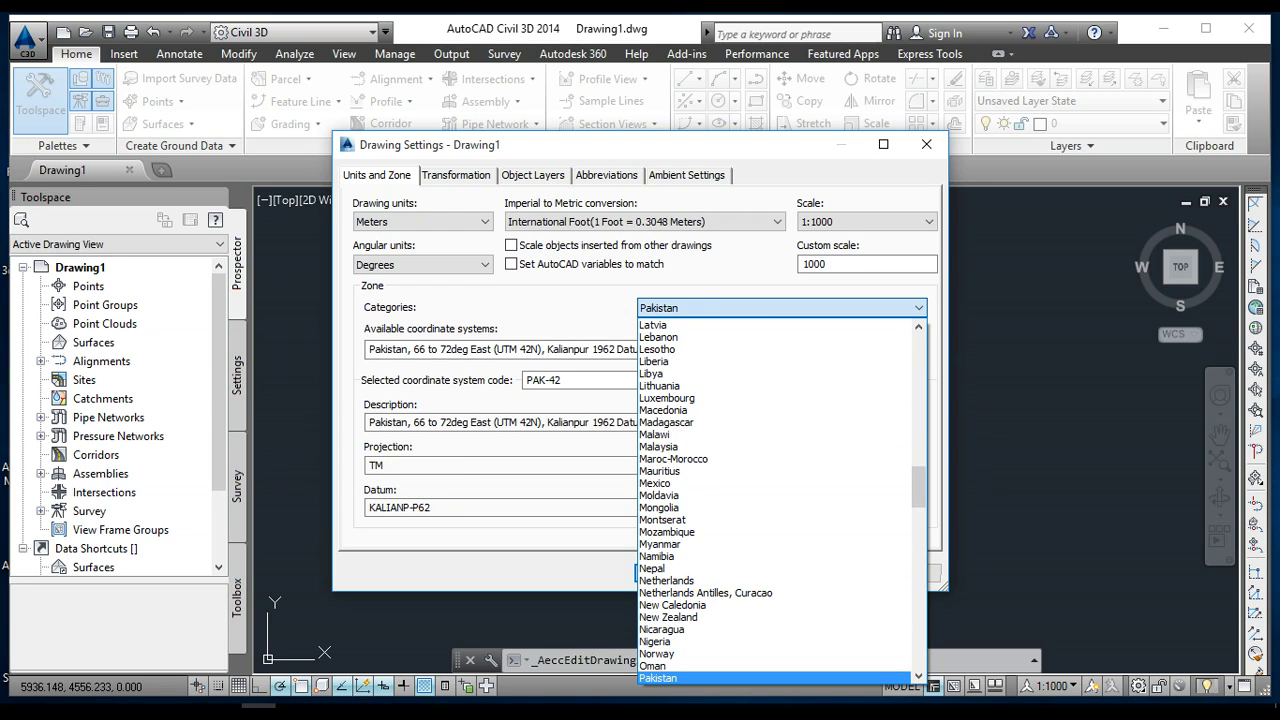
key(Return)
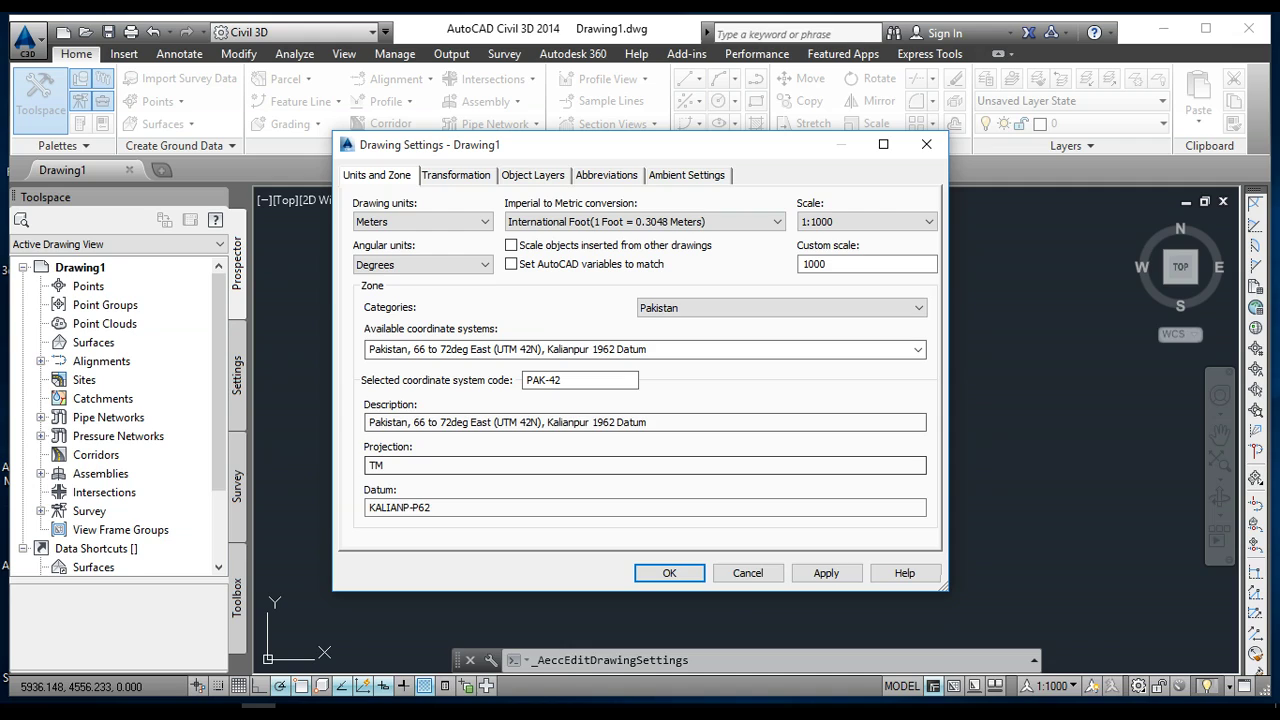
click(826, 573)
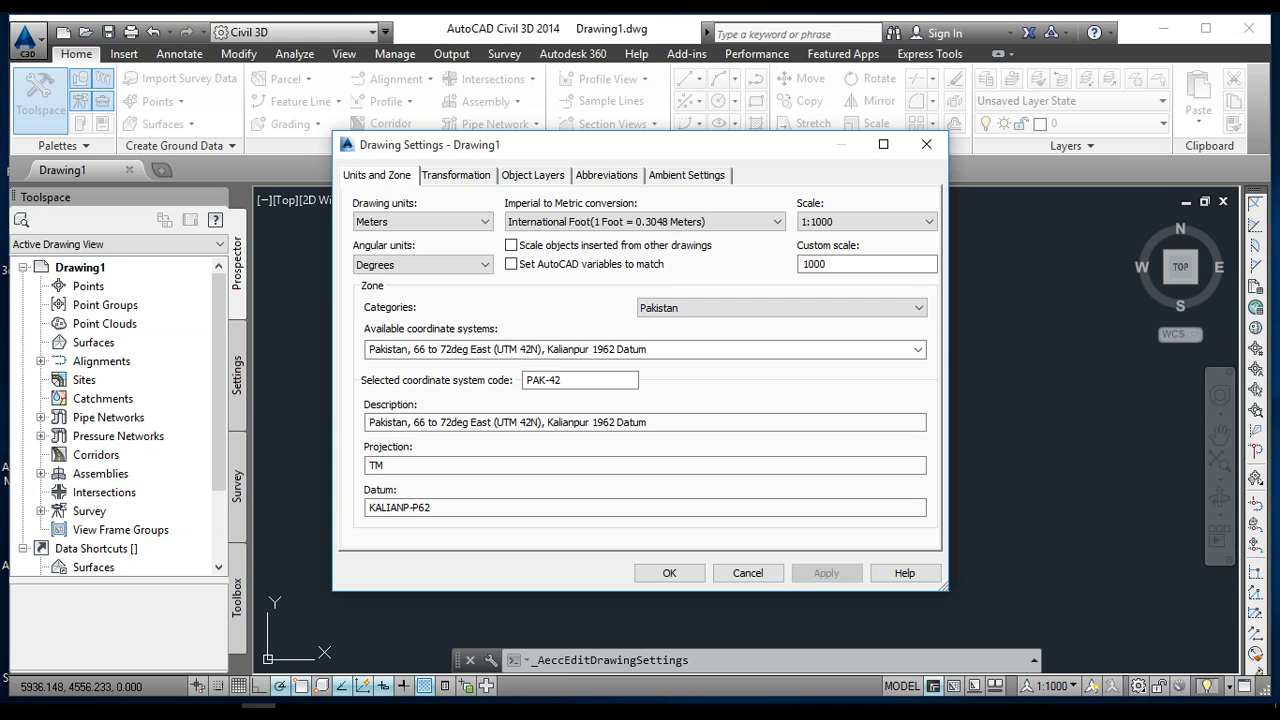
key(Return)
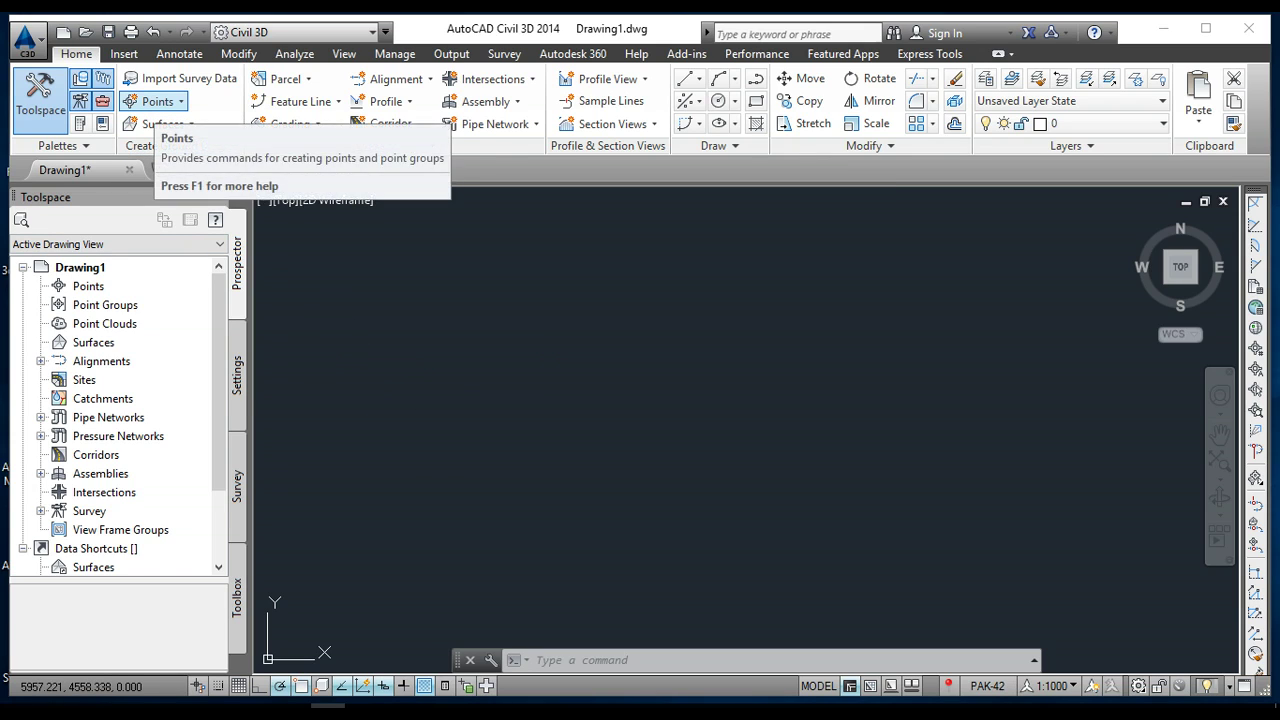
Start a point import with vlx.csv from the desktop as the source file and PENZD (comma delimited) as the point file format.
click(157, 101)
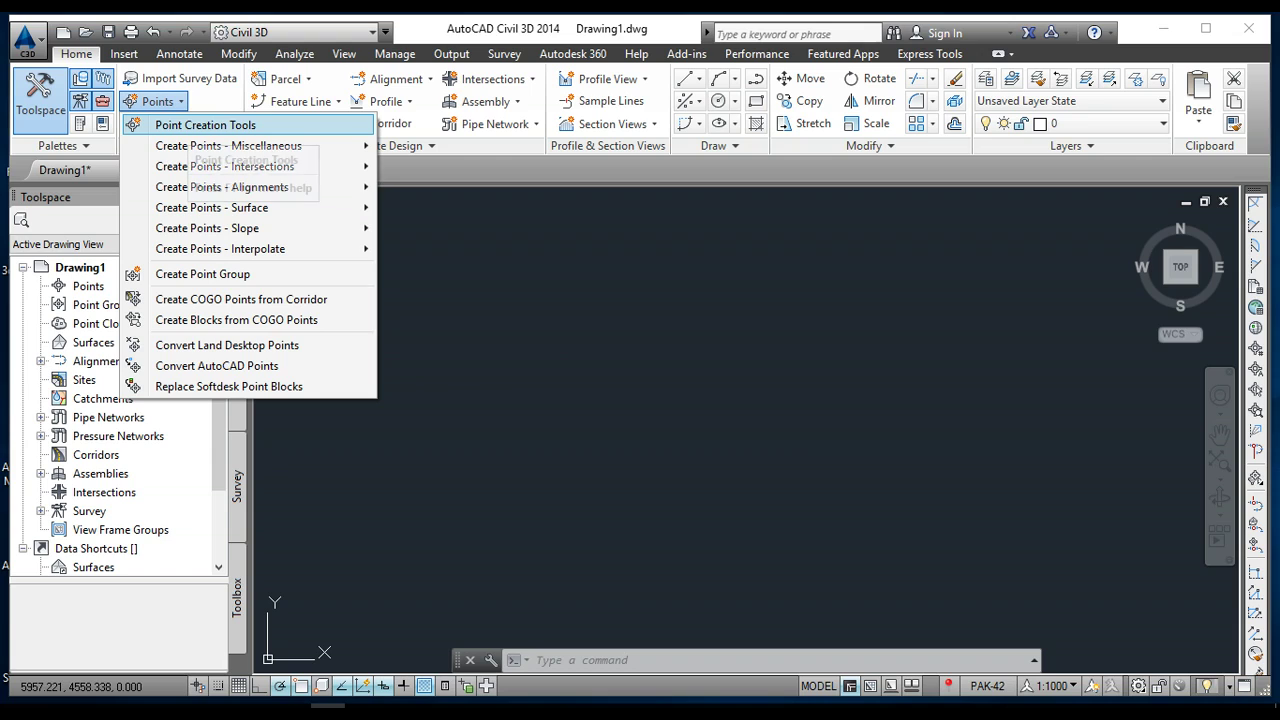
click(190, 126)
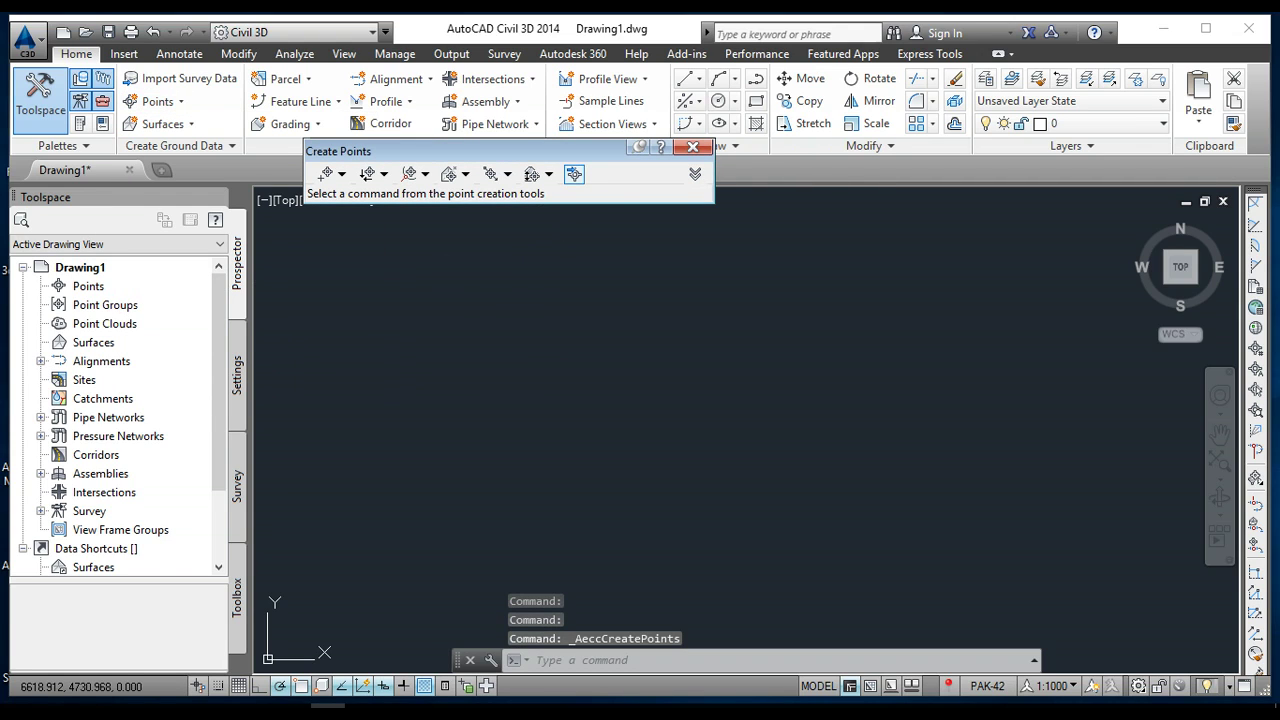
click(574, 175)
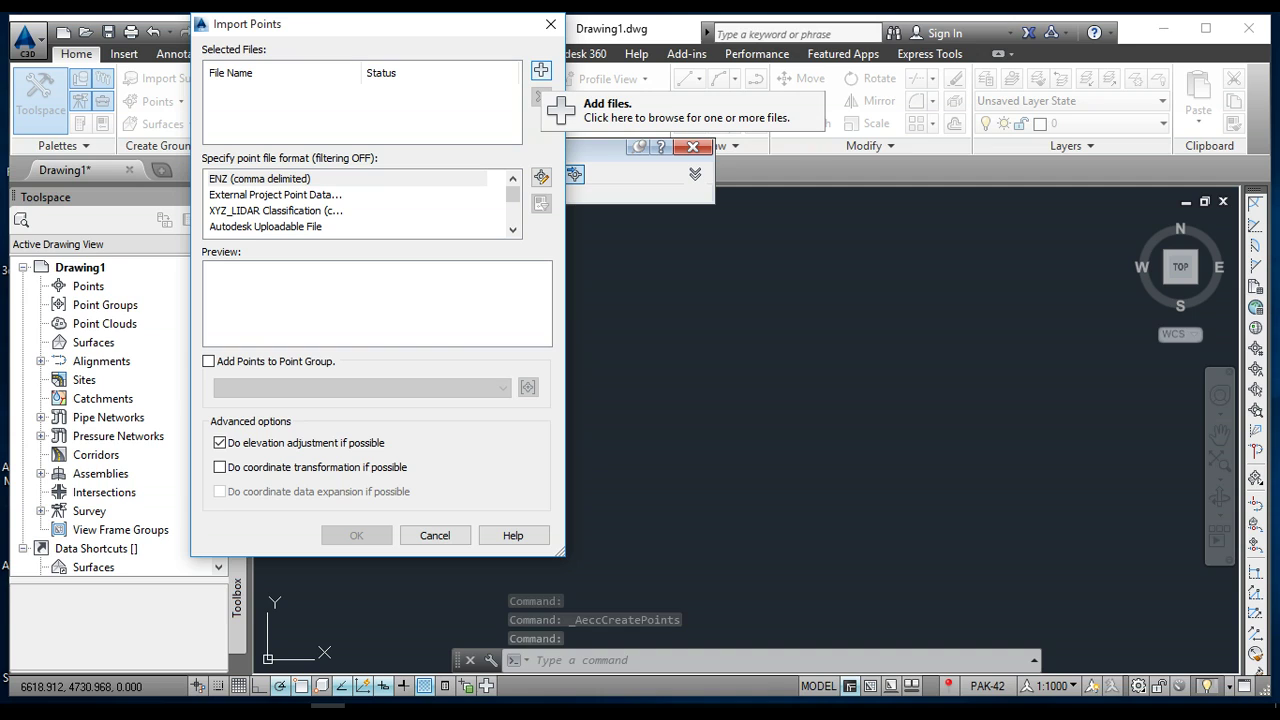
click(541, 71)
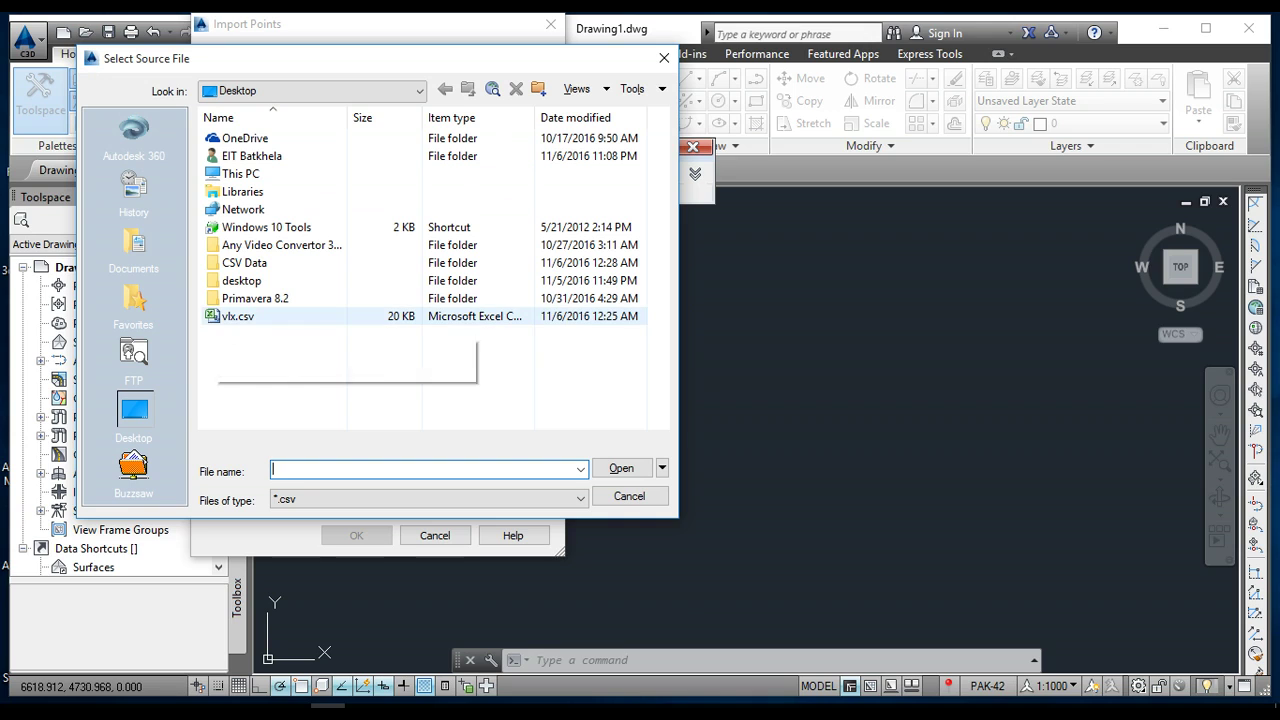
click(238, 316)
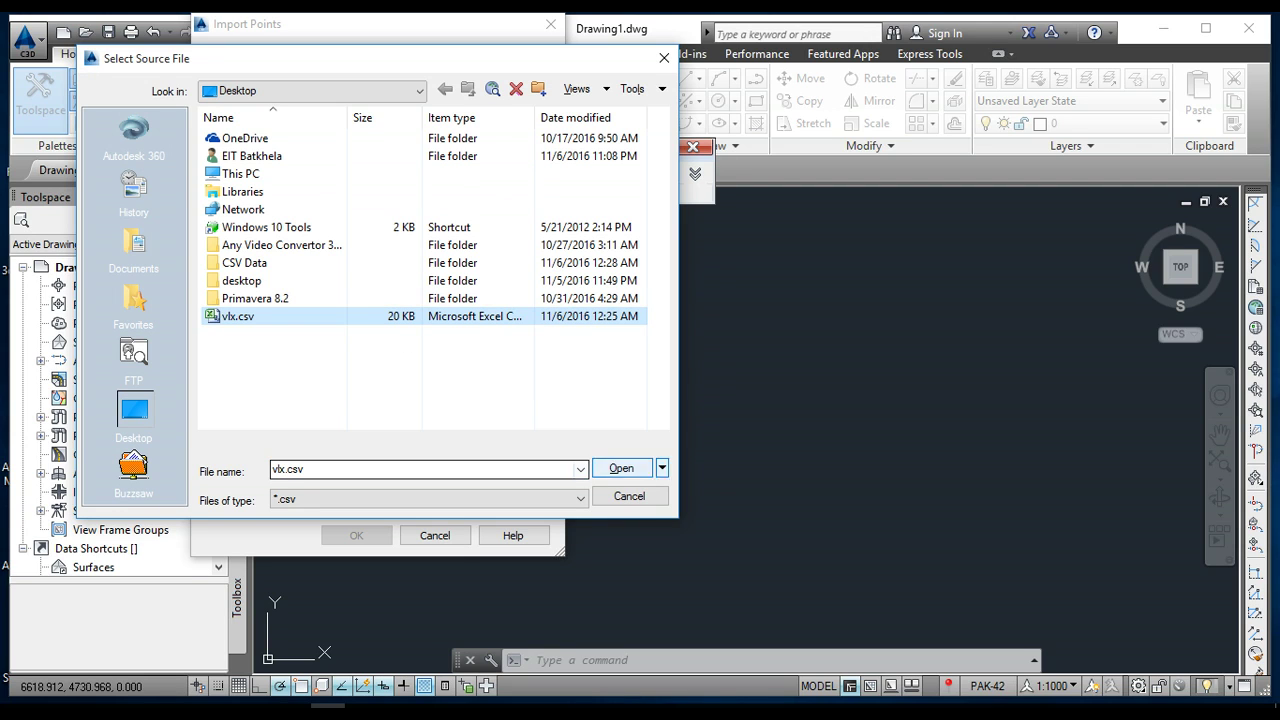
click(621, 468)
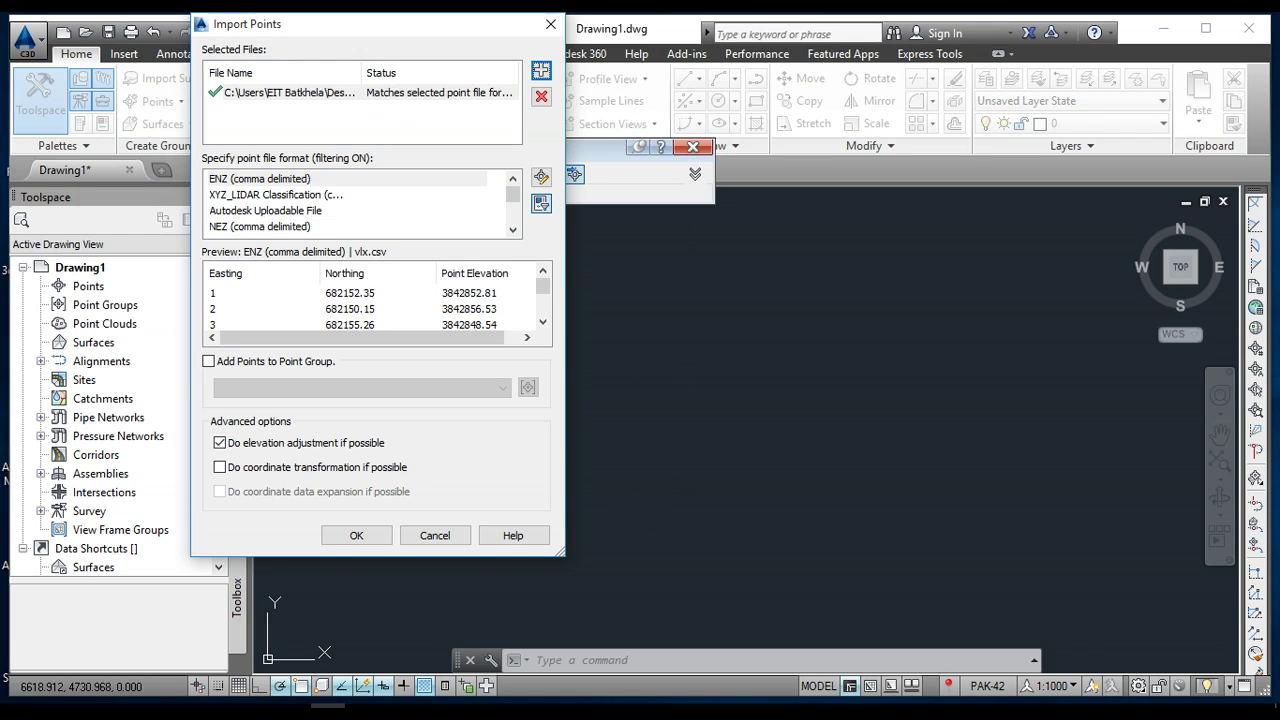
scroll(360, 202, down, 1)
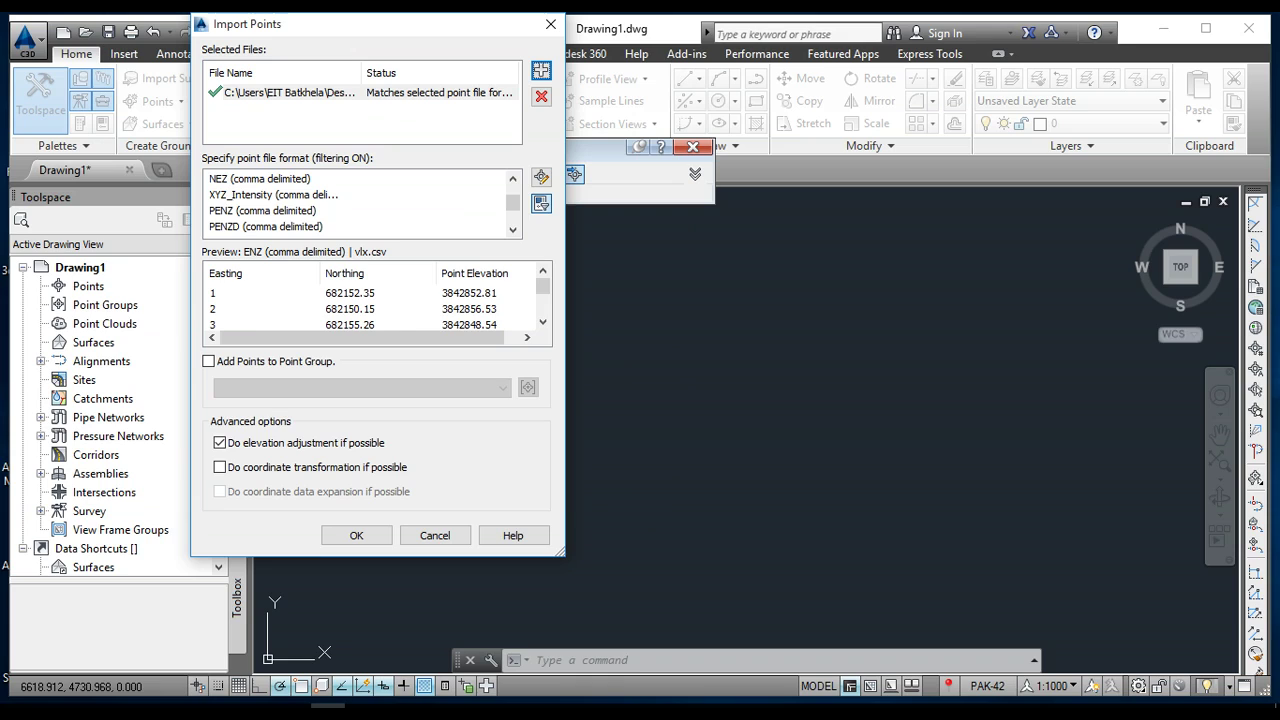
click(265, 226)
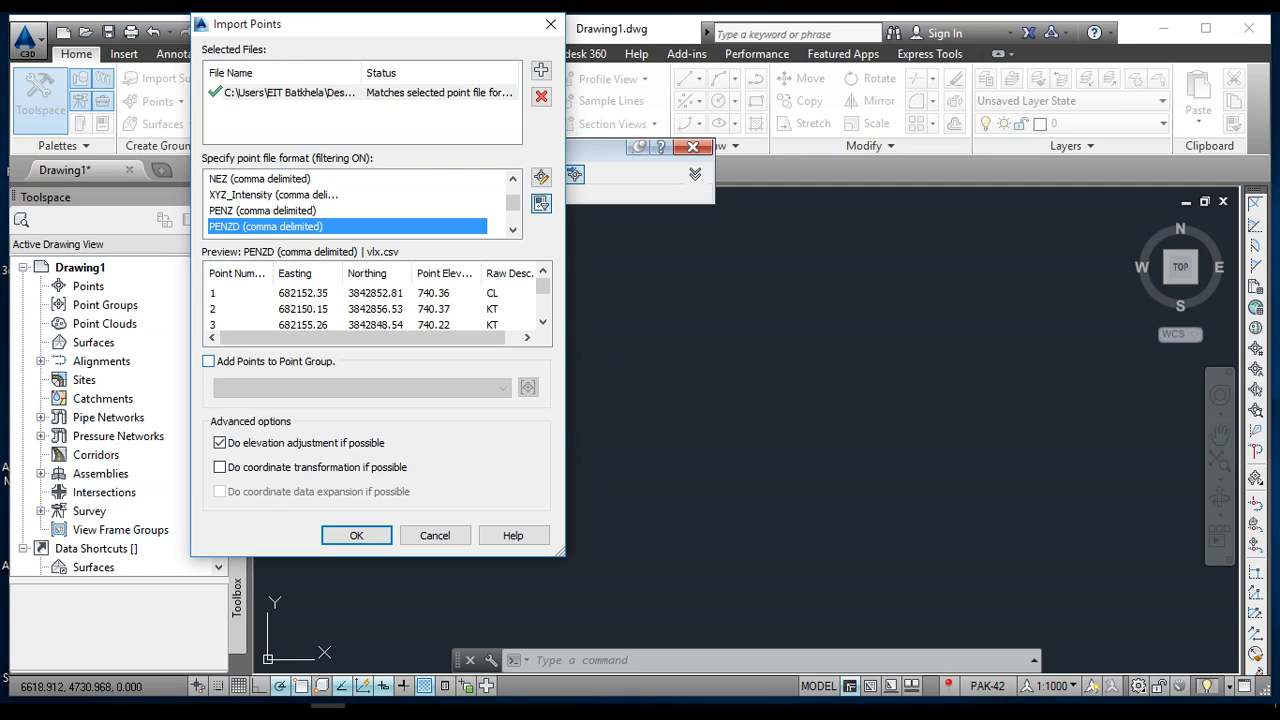
Add the points to a new point group named "xlv point" and run the import.
click(208, 361)
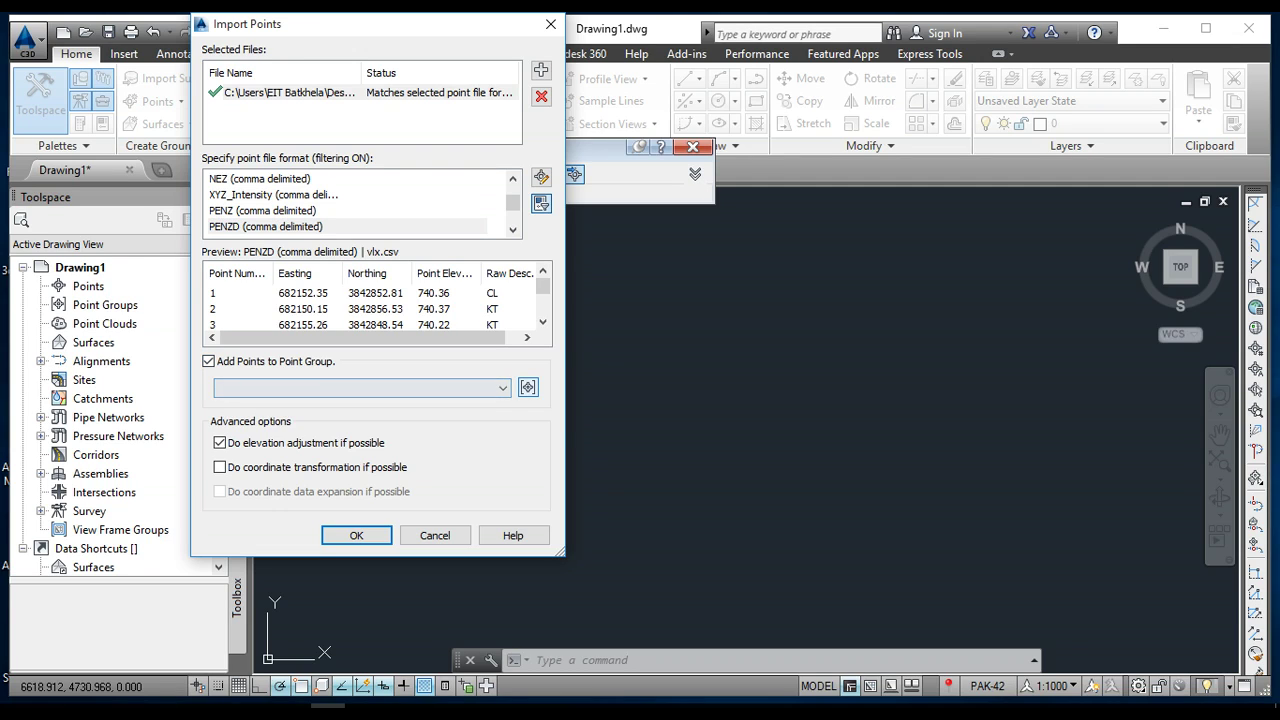
click(528, 387)
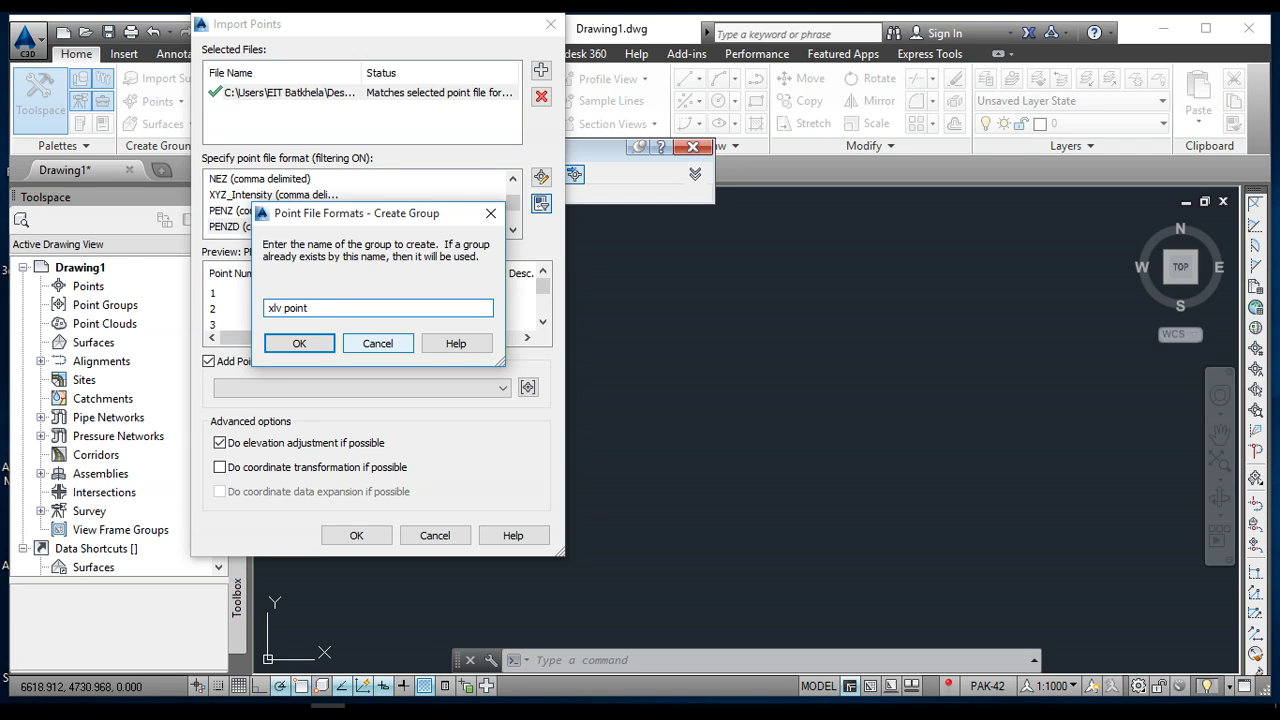
click(299, 343)
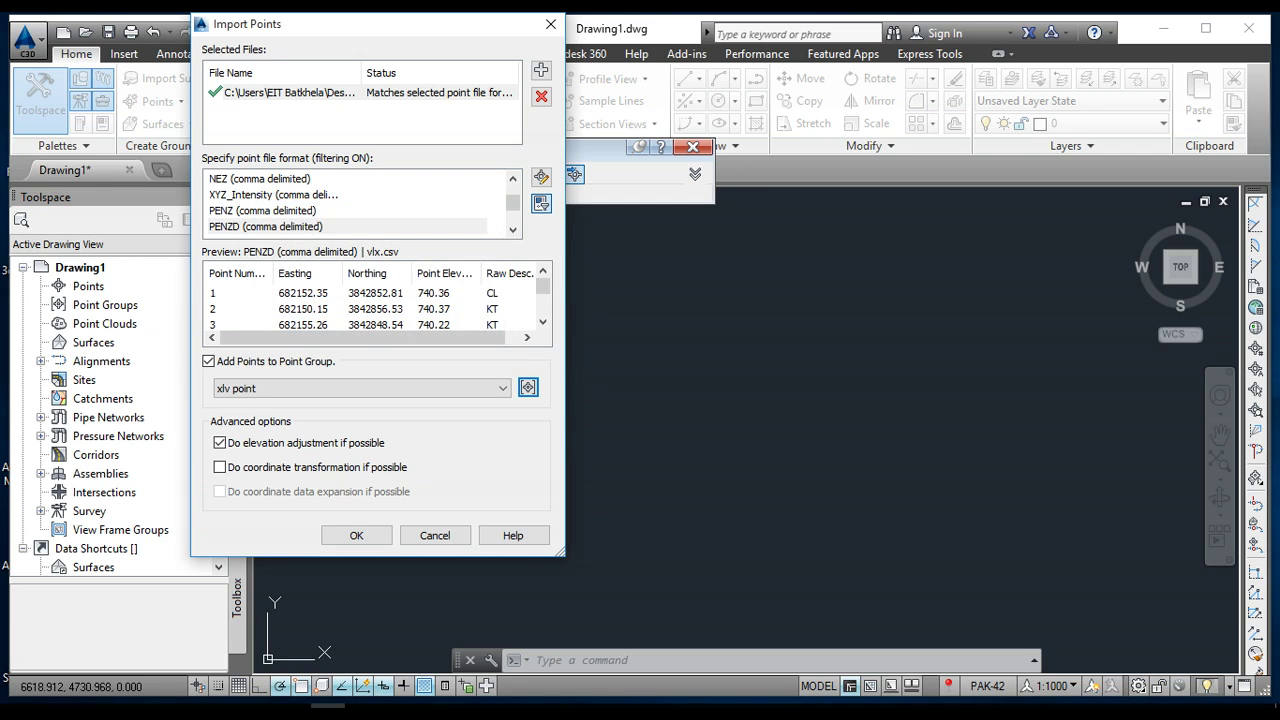
click(356, 535)
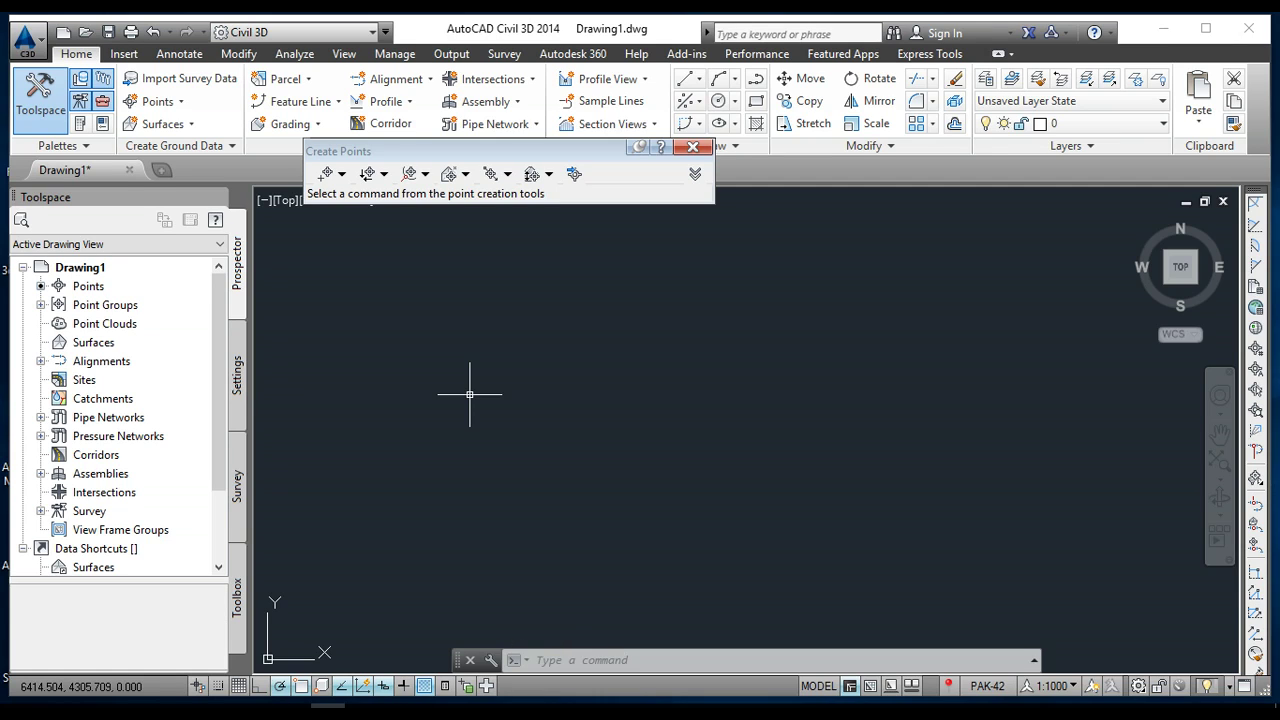
Zoom to the drawing extents to inspect the imported survey points, and close the Create Points tools.
text(z)
key(Return)
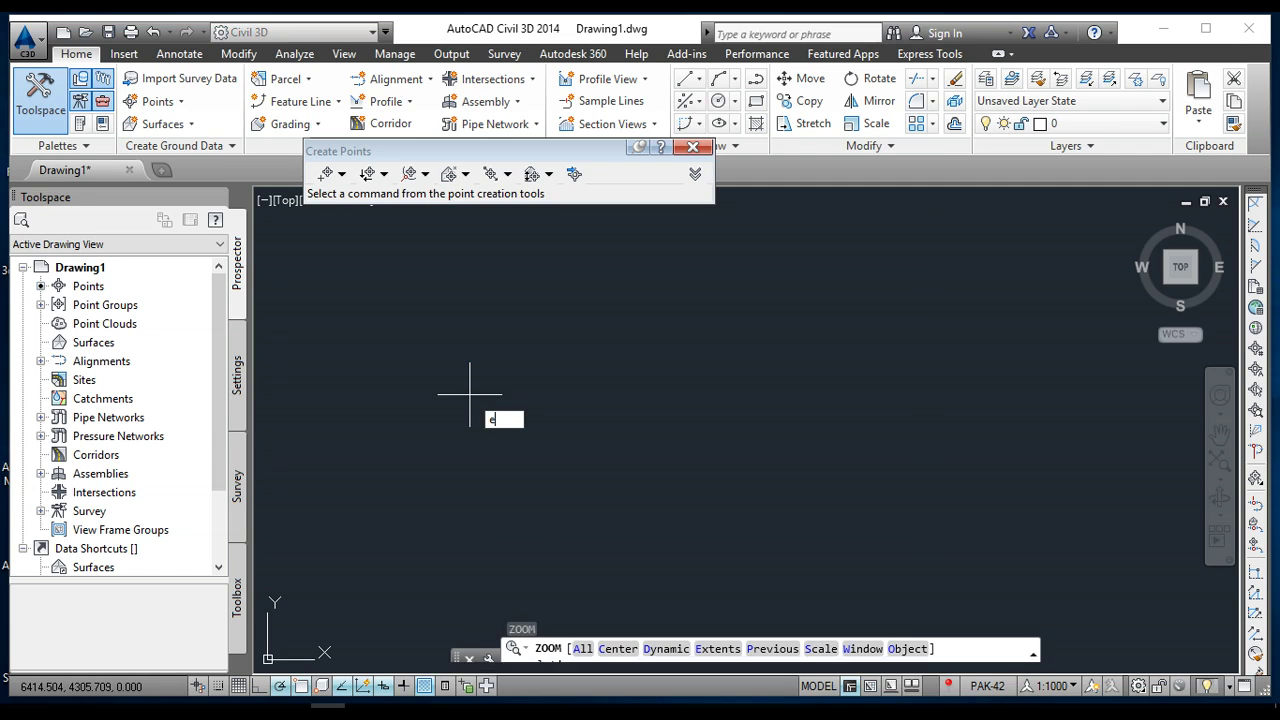
text(e)
key(Return)
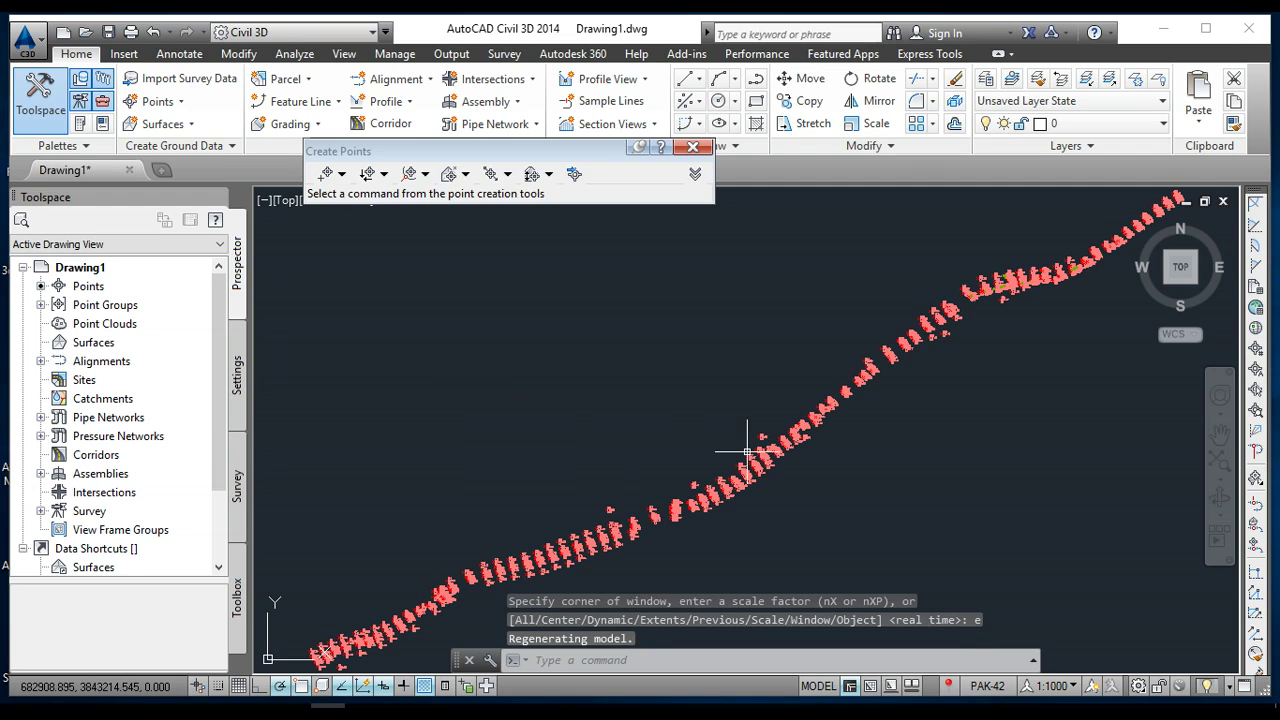
scroll(745, 450, down, 2)
scroll(655, 490, up, 4)
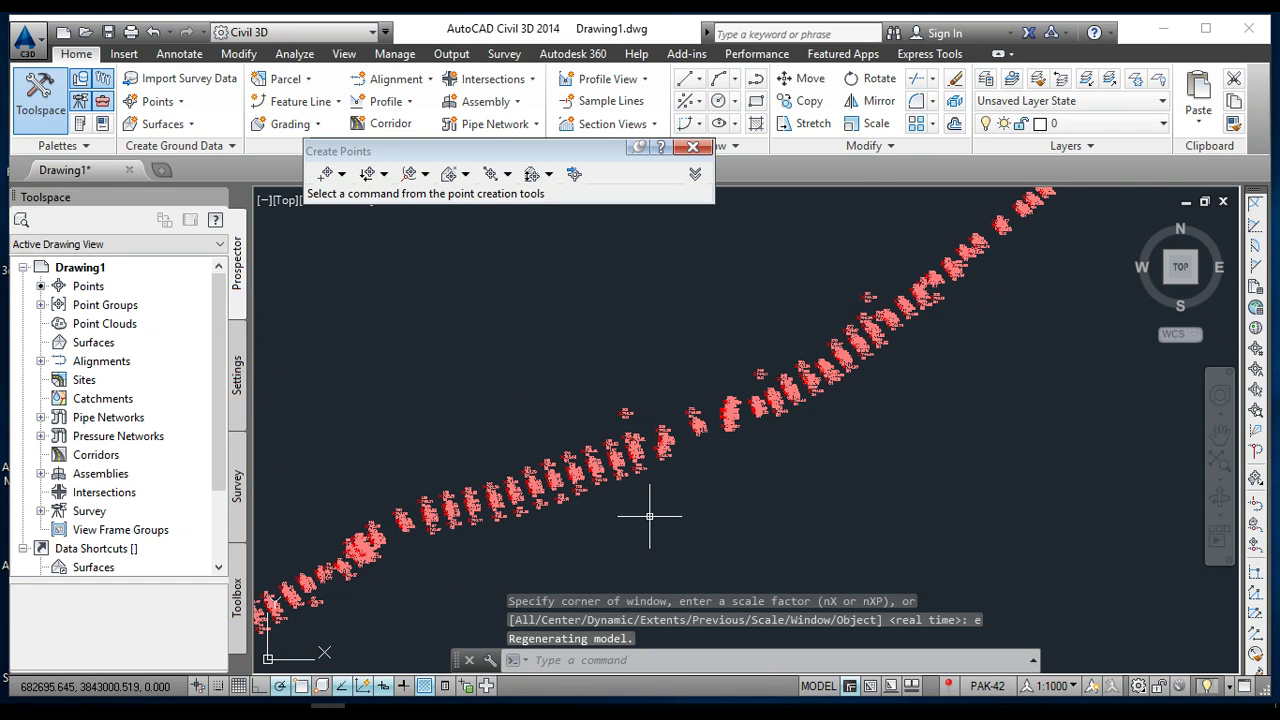
scroll(630, 430, up, 3)
scroll(645, 390, down, 3)
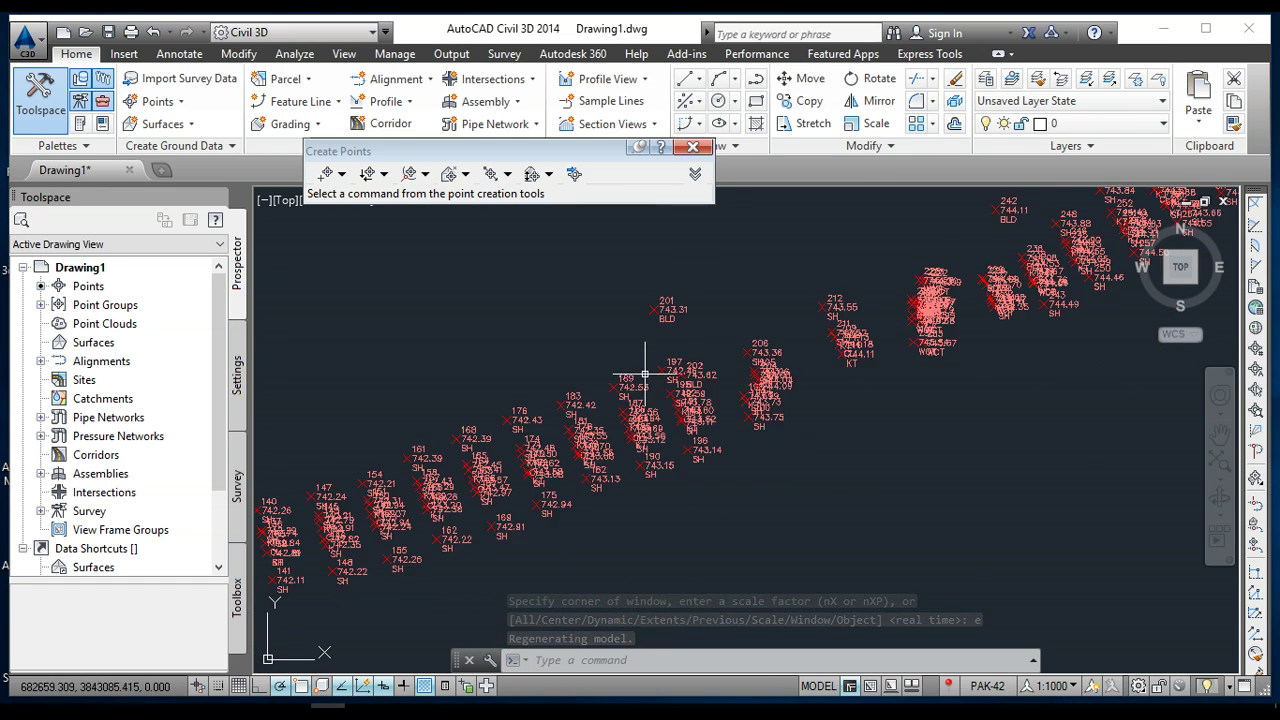
scroll(648, 410, down, 2)
click(692, 147)
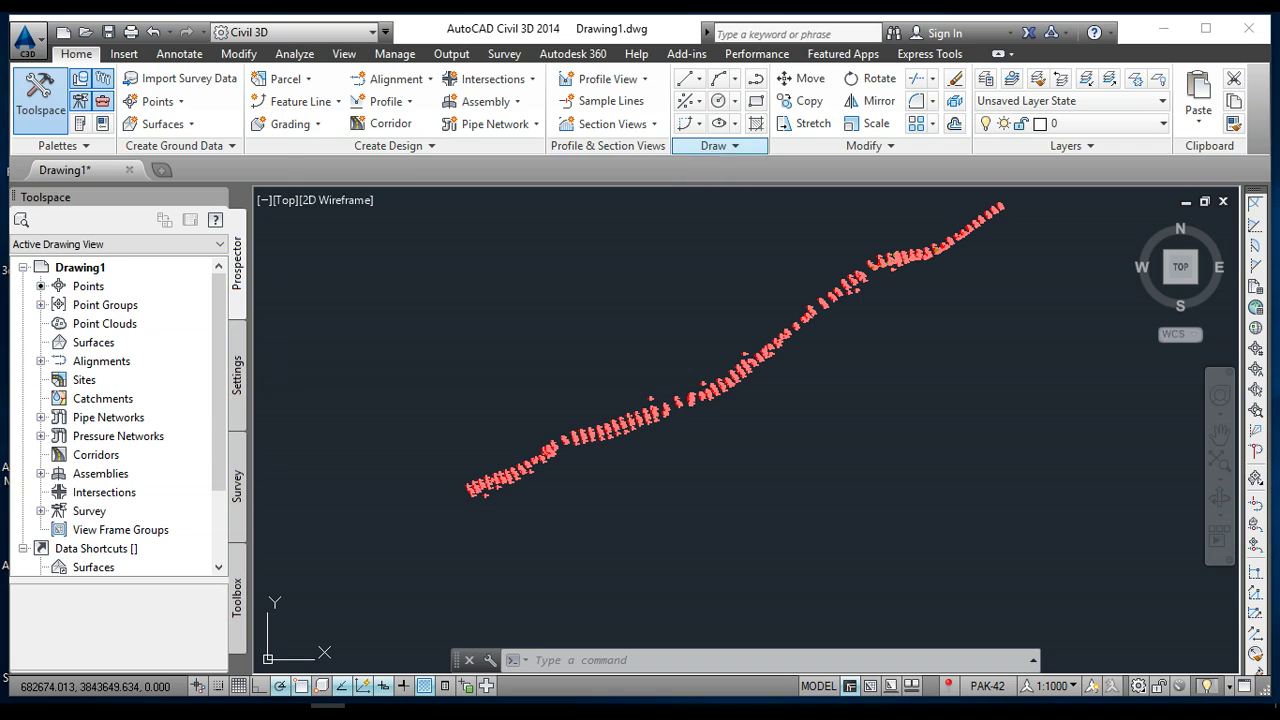
Try the annotation scales 1:1 and 1:10 on the imported points' labels.
scroll(800, 297, up, 3)
scroll(770, 340, up, 2)
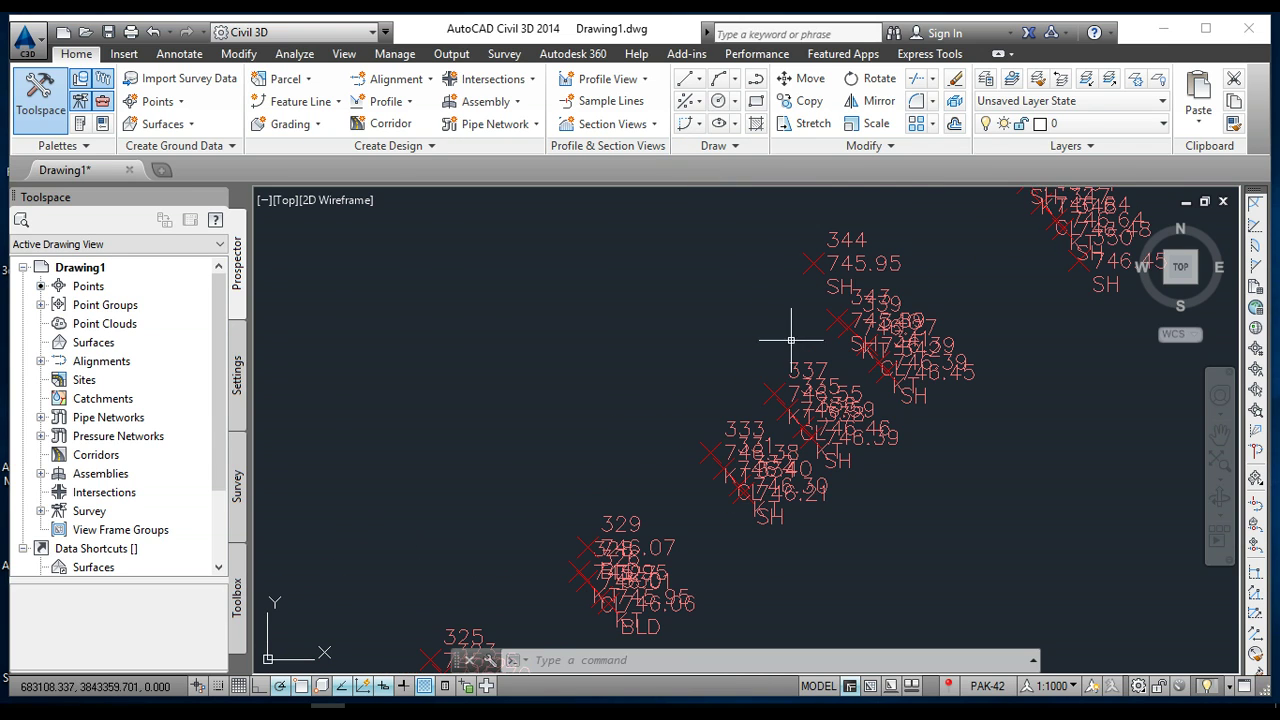
scroll(654, 342, down, 2)
scroll(689, 390, up, 2)
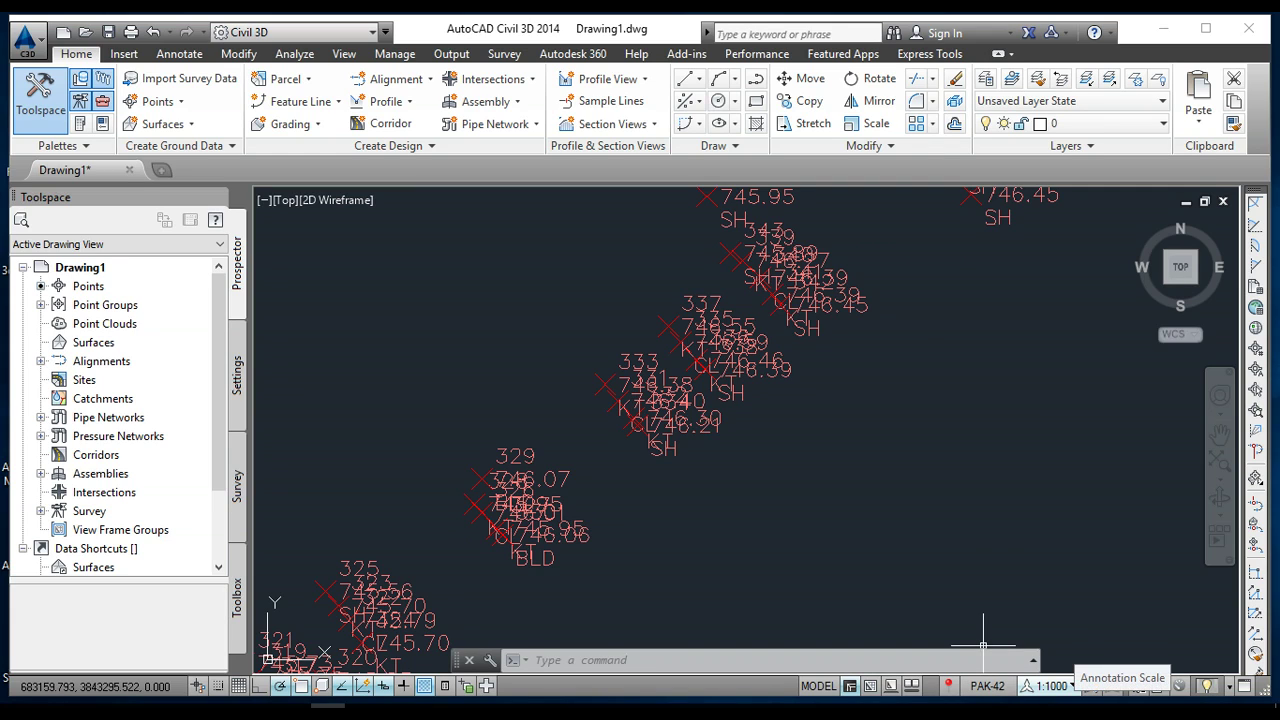
click(1052, 686)
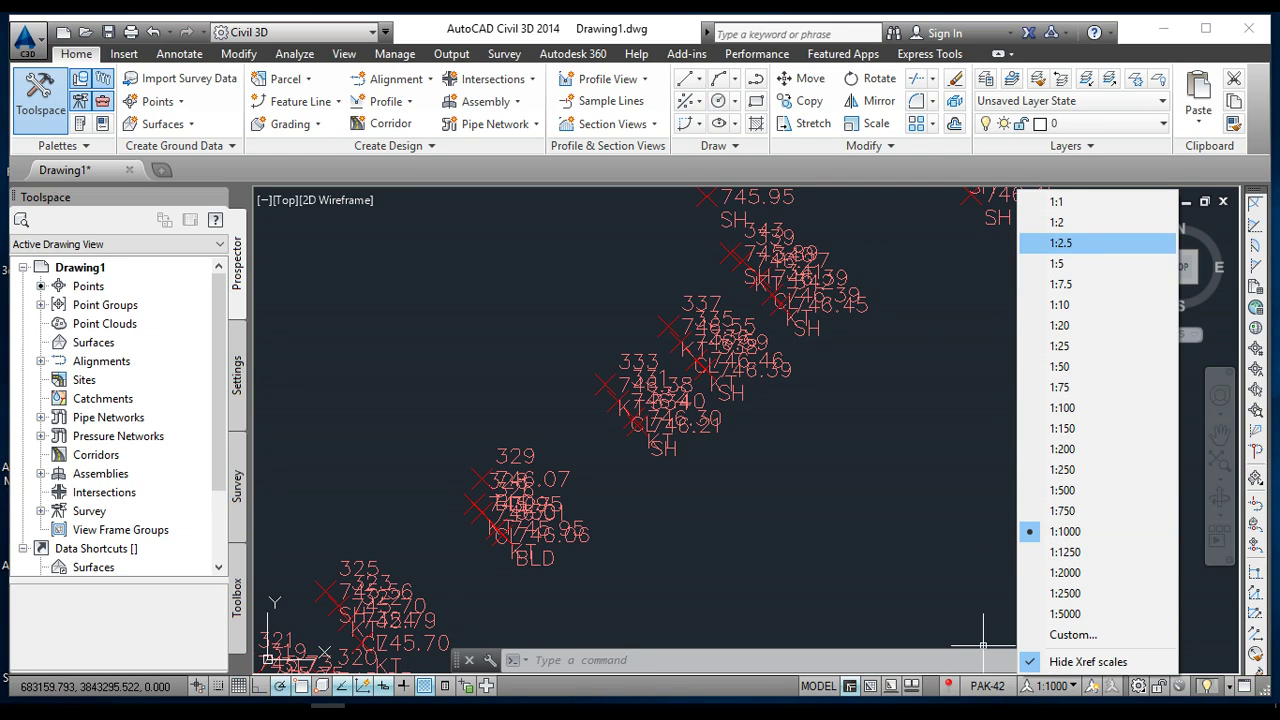
click(1056, 201)
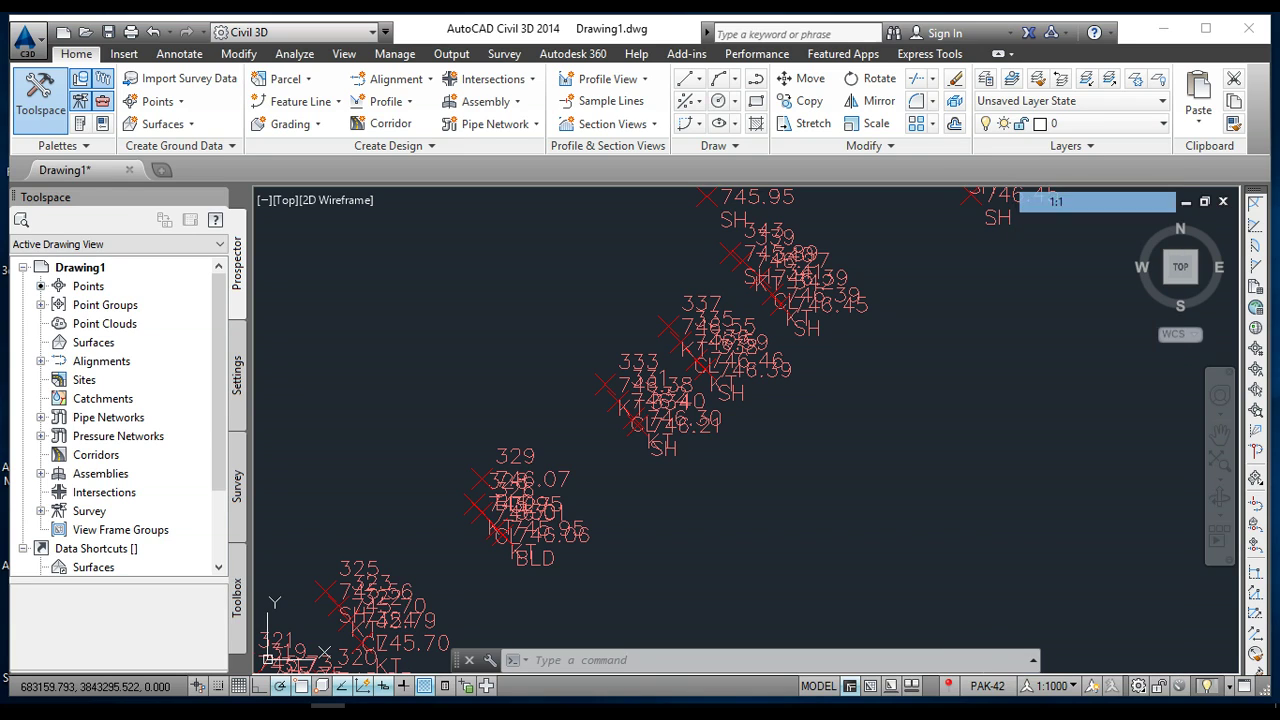
scroll(788, 361, down, 5)
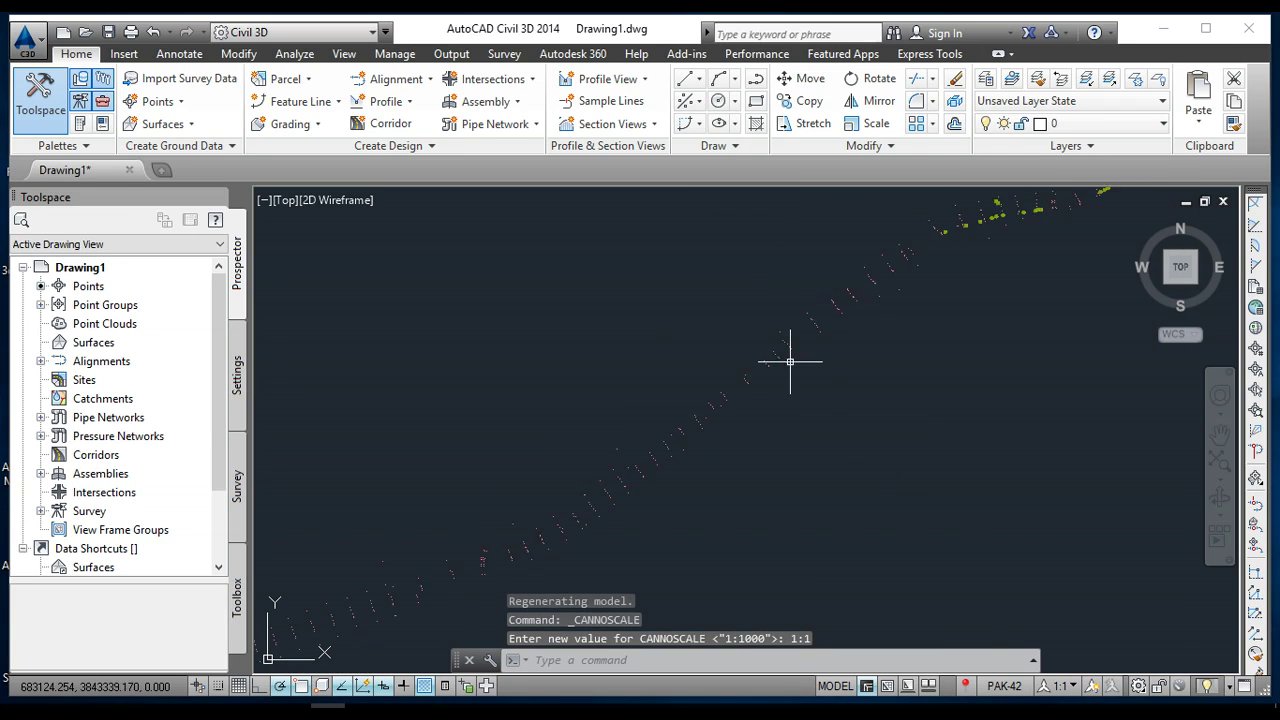
scroll(726, 400, up, 4)
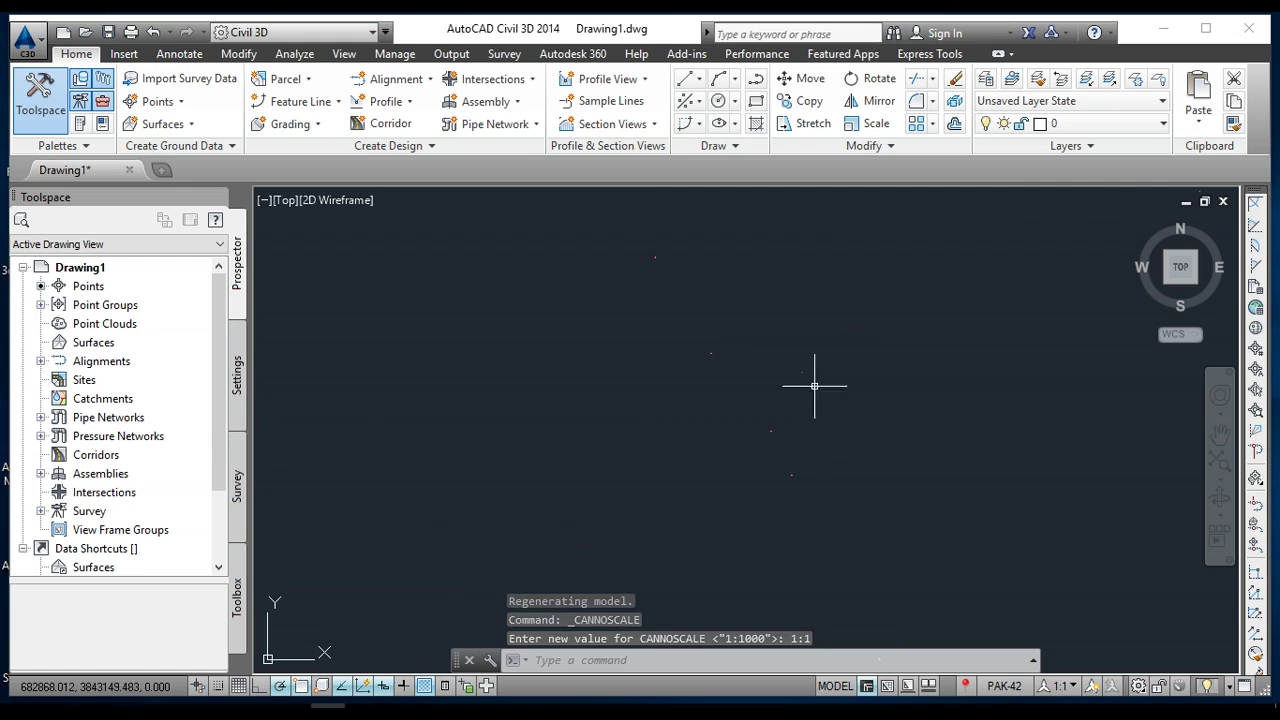
scroll(799, 363, down, 5)
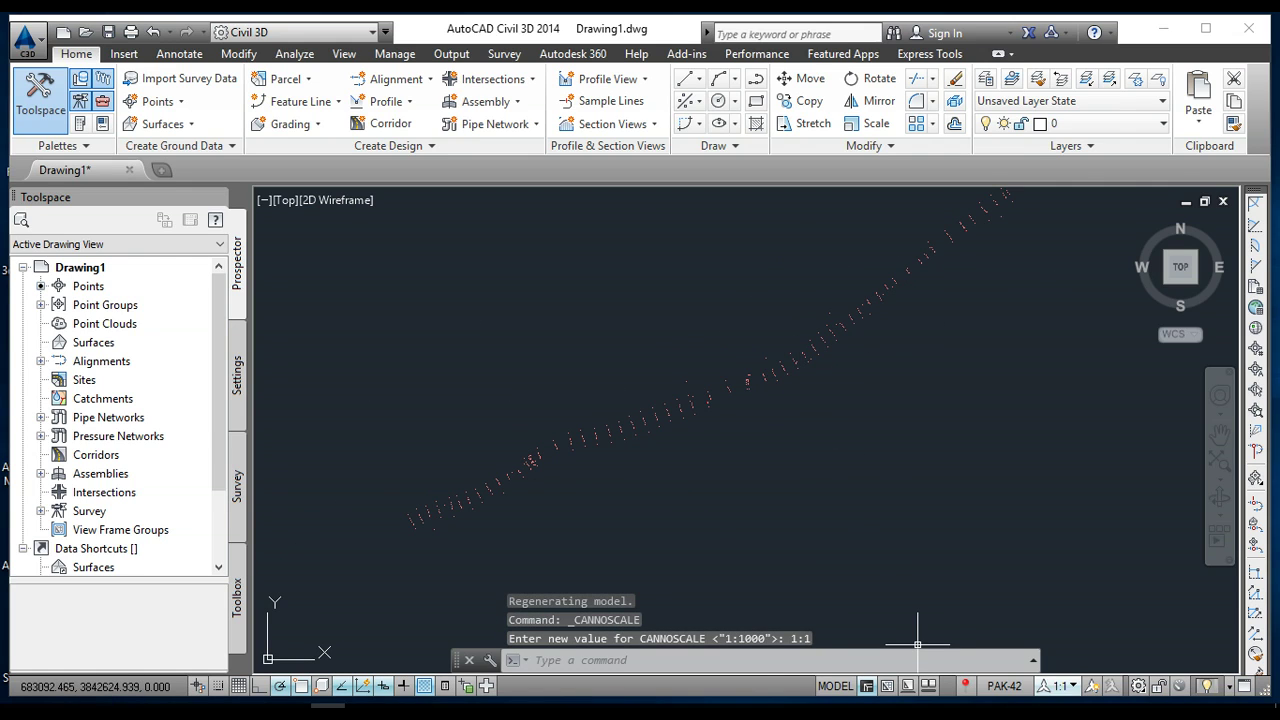
click(1057, 686)
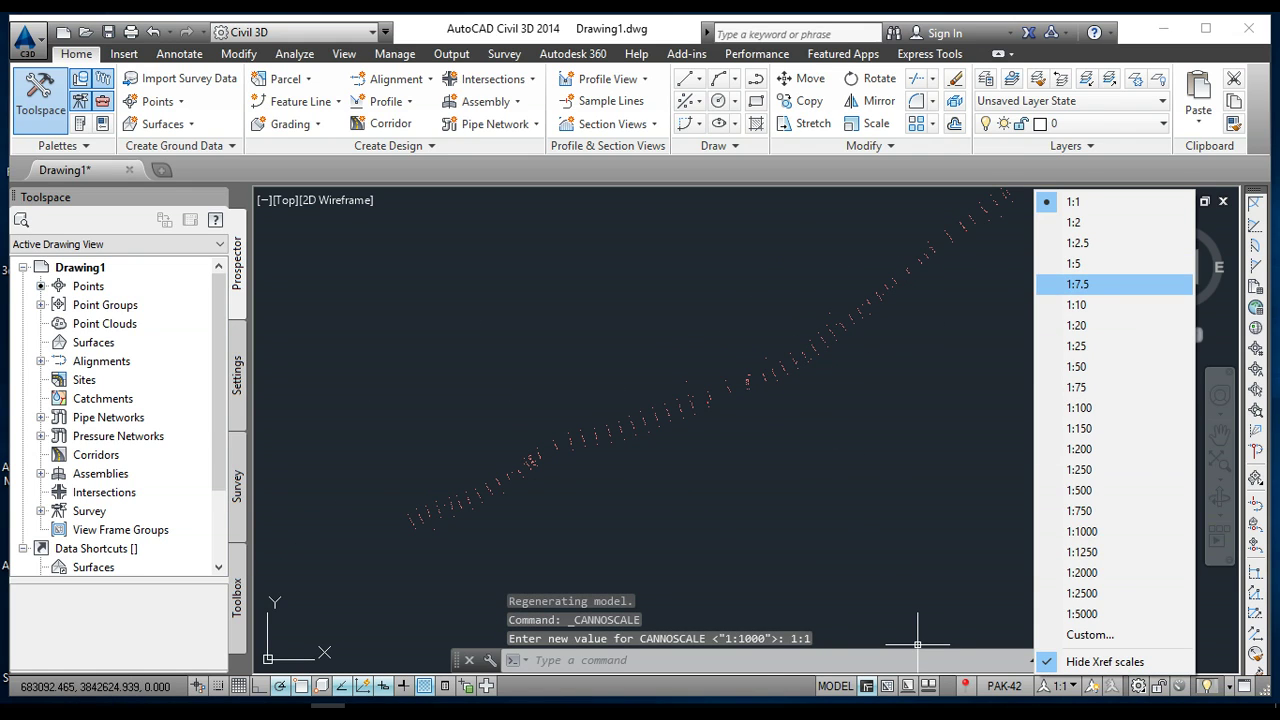
click(1076, 304)
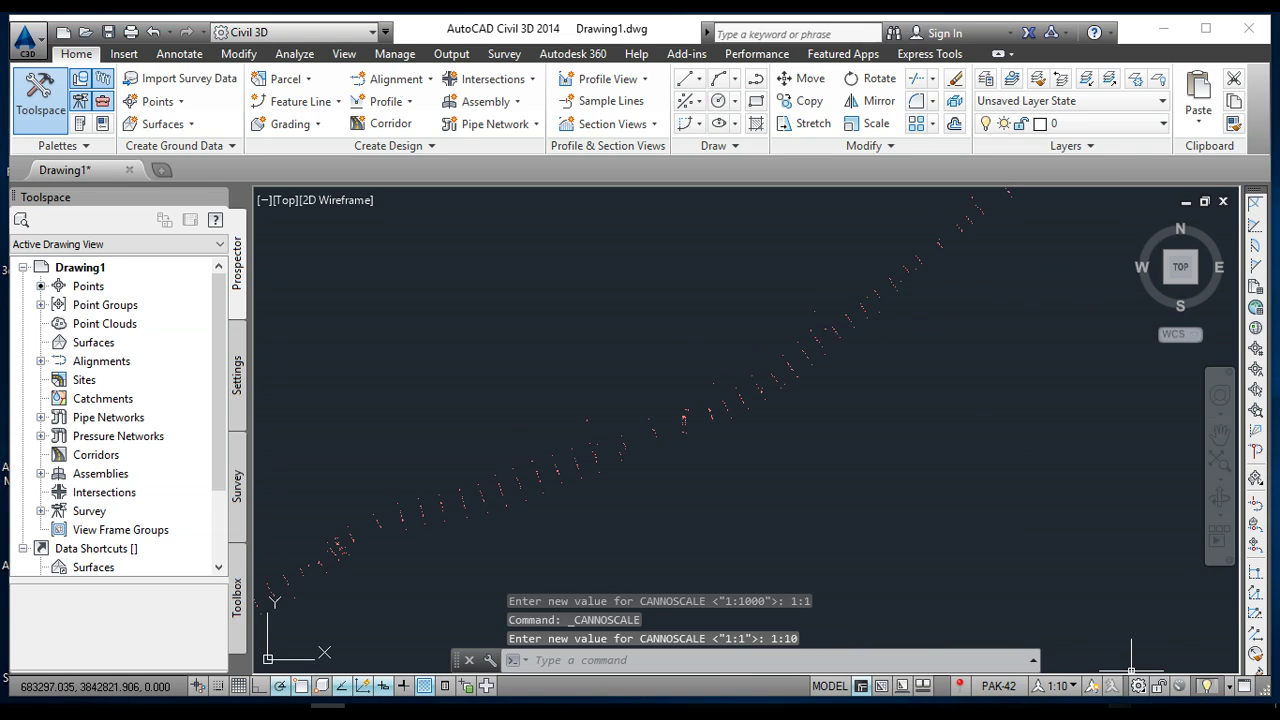
Set the annotation scale to 1:150 and check the spacing and legibility of the point labels.
click(1057, 686)
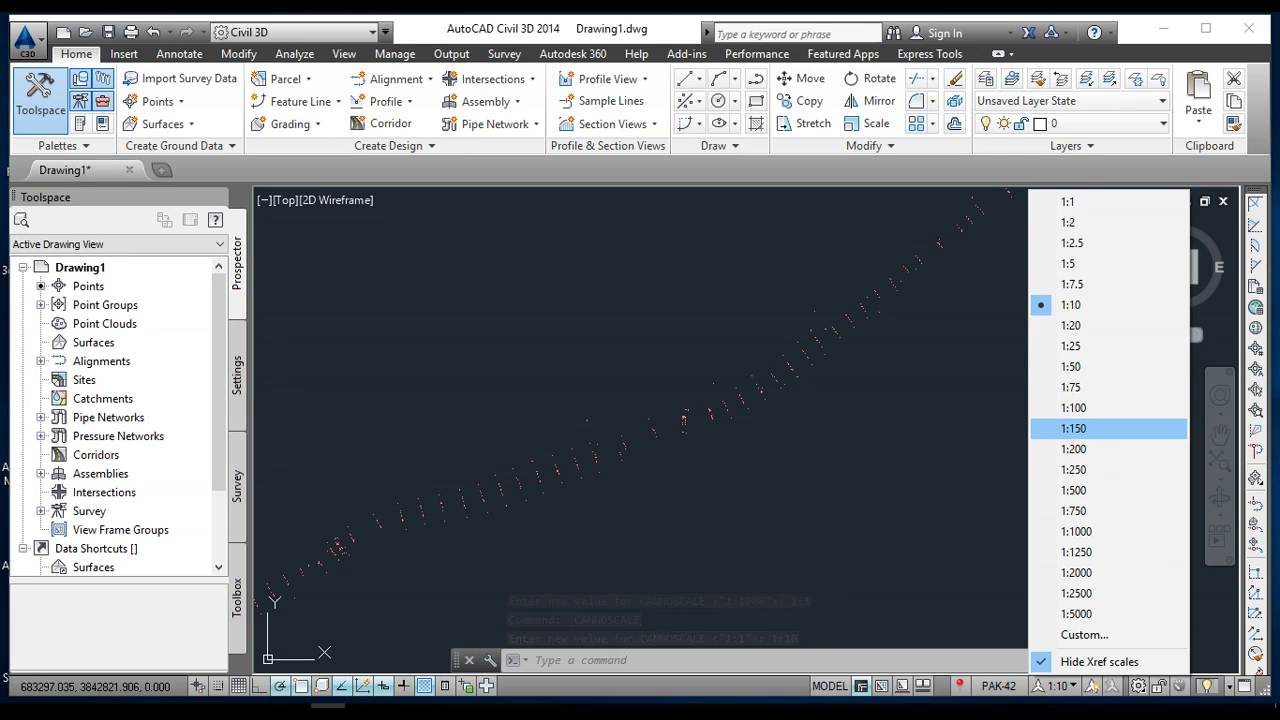
click(1073, 428)
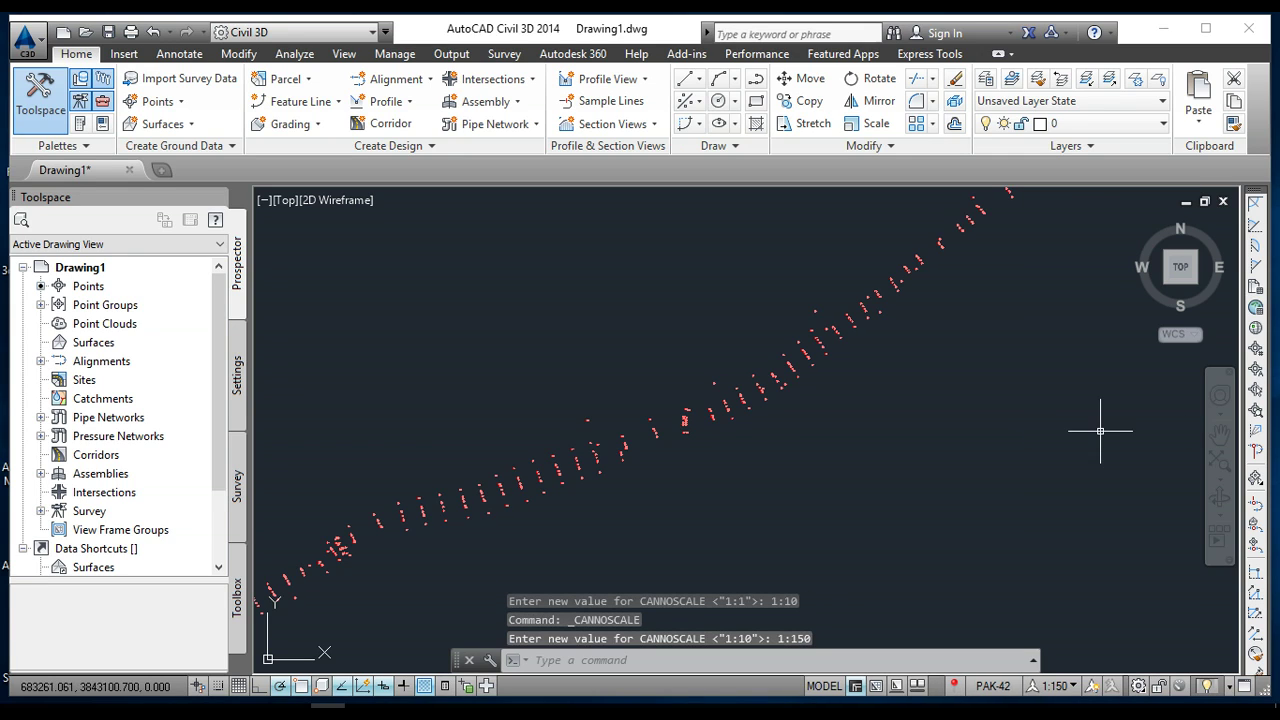
scroll(787, 395, up, 2)
scroll(829, 371, down, 4)
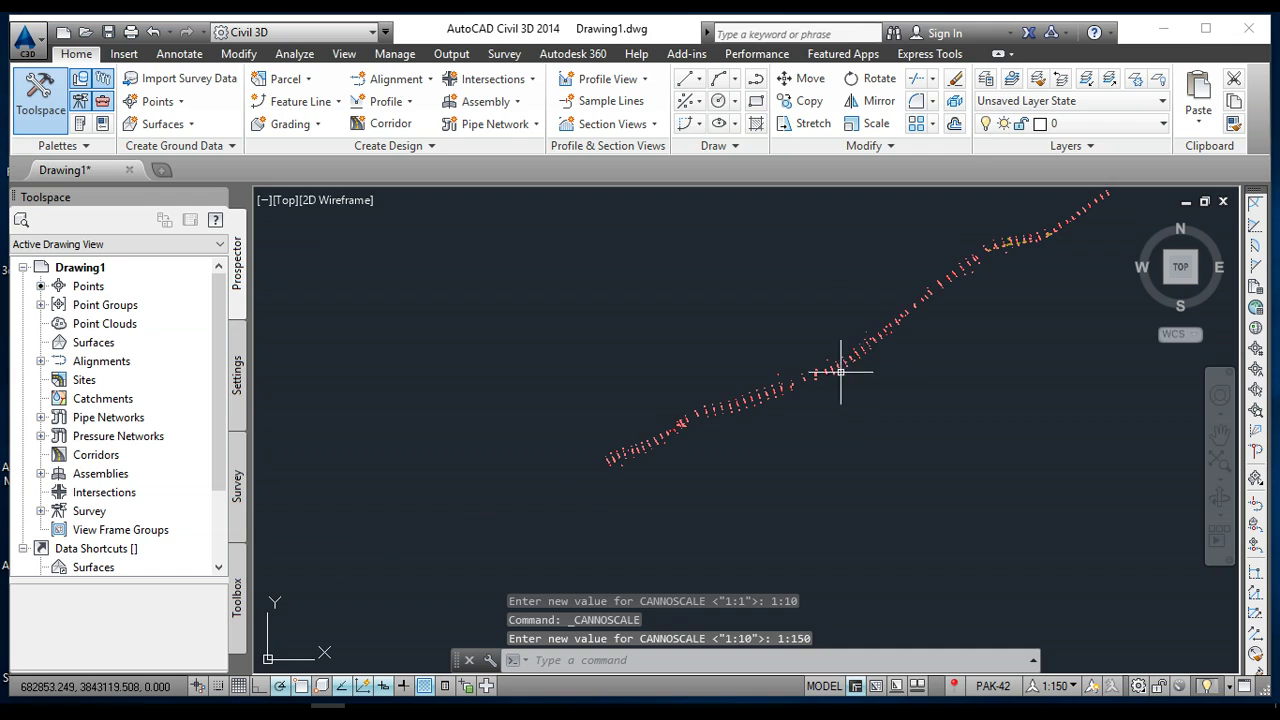
scroll(731, 434, up, 6)
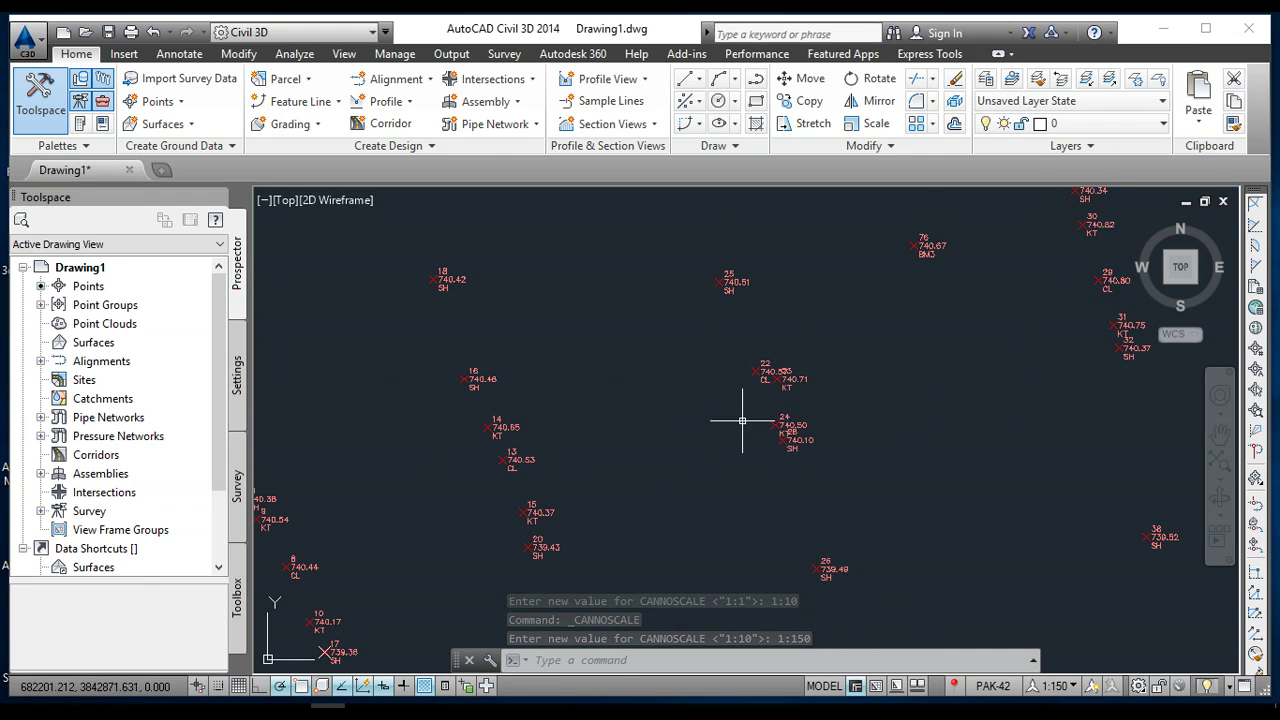
scroll(638, 406, down, 7)
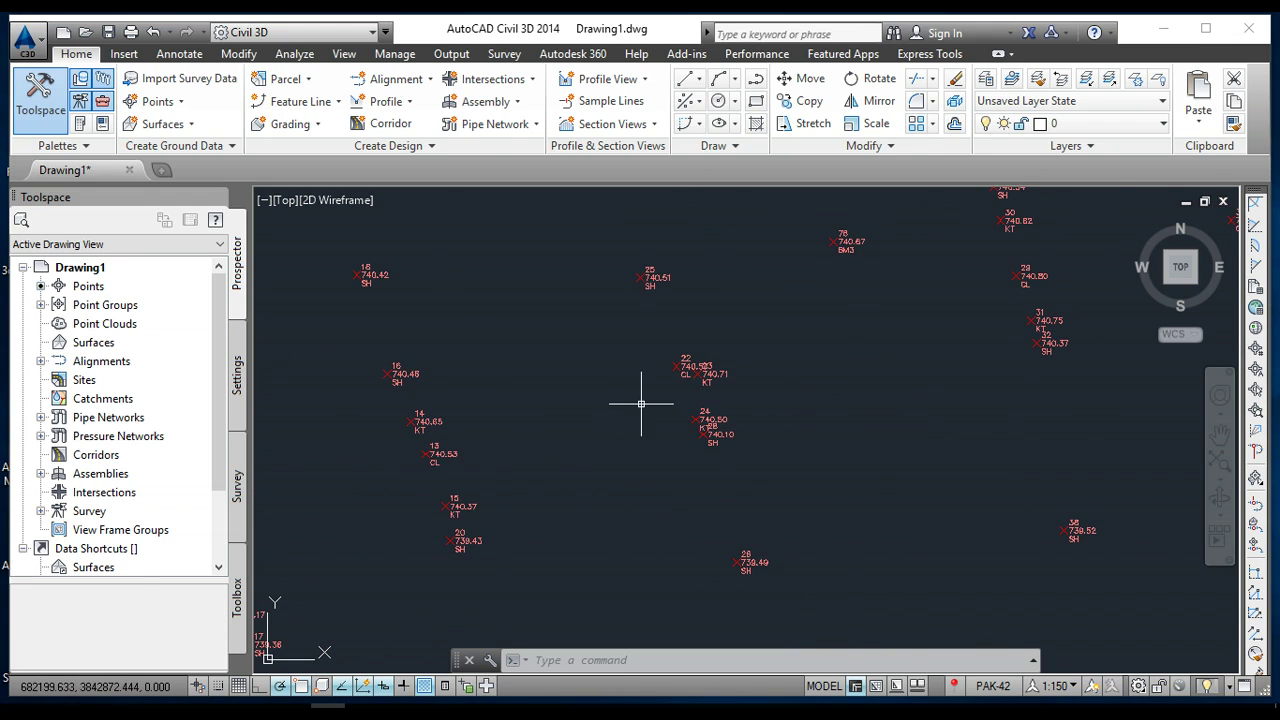
scroll(642, 405, down, 2)
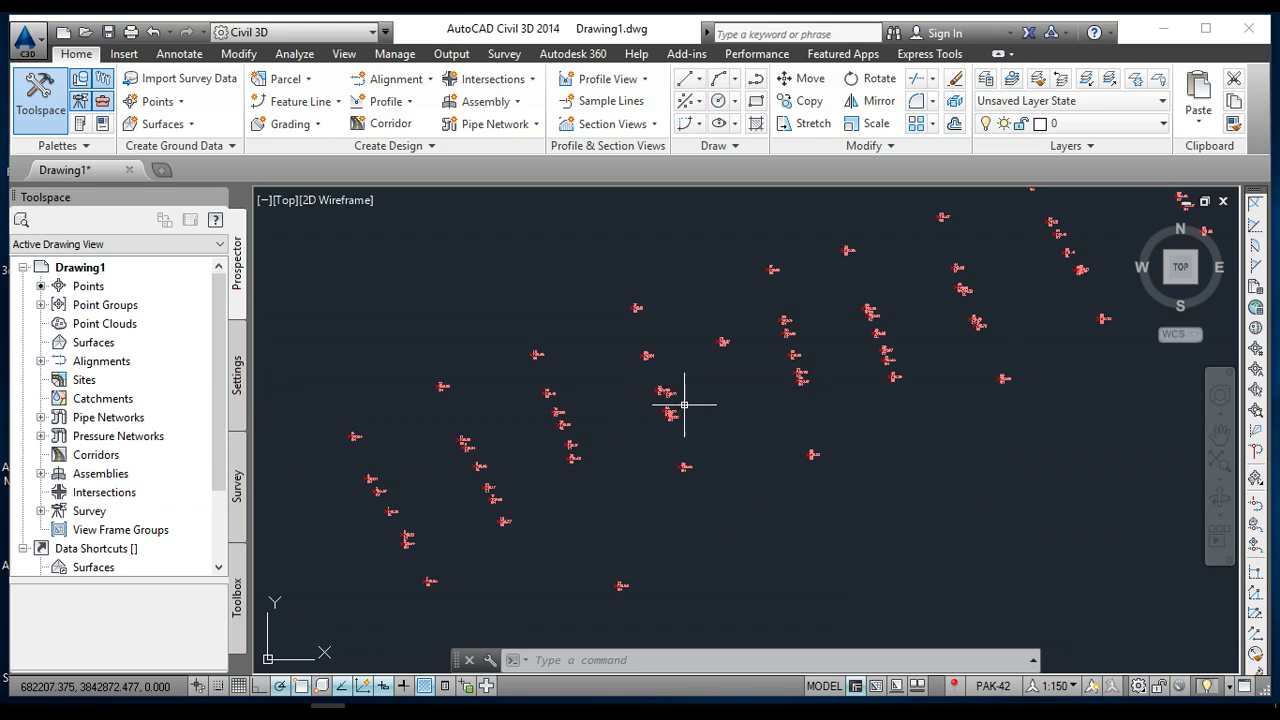